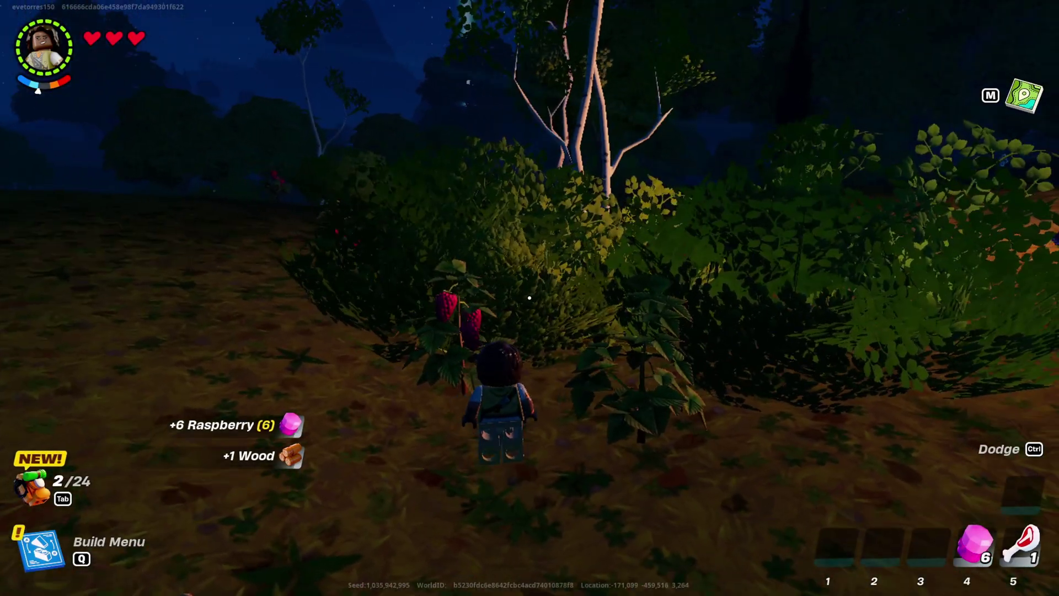
Grab the raspberry, run through the forest to the Cuddle Team Leader, and bring up the voice chat panel
{"action": "key", "text": "e"}
{"action": "key", "text": "w"}
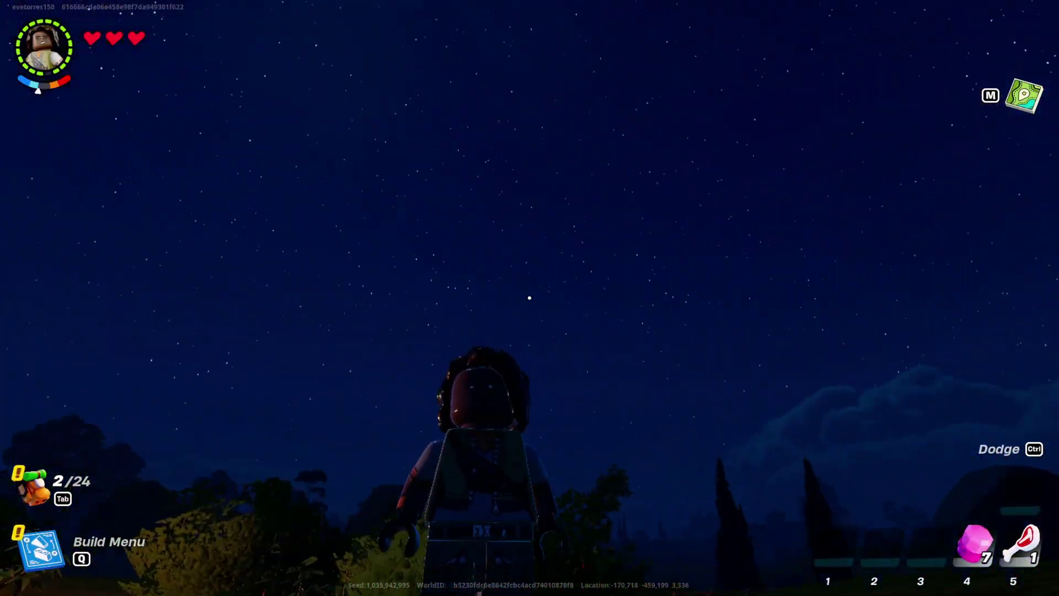
{"action": "key", "text": "w"}
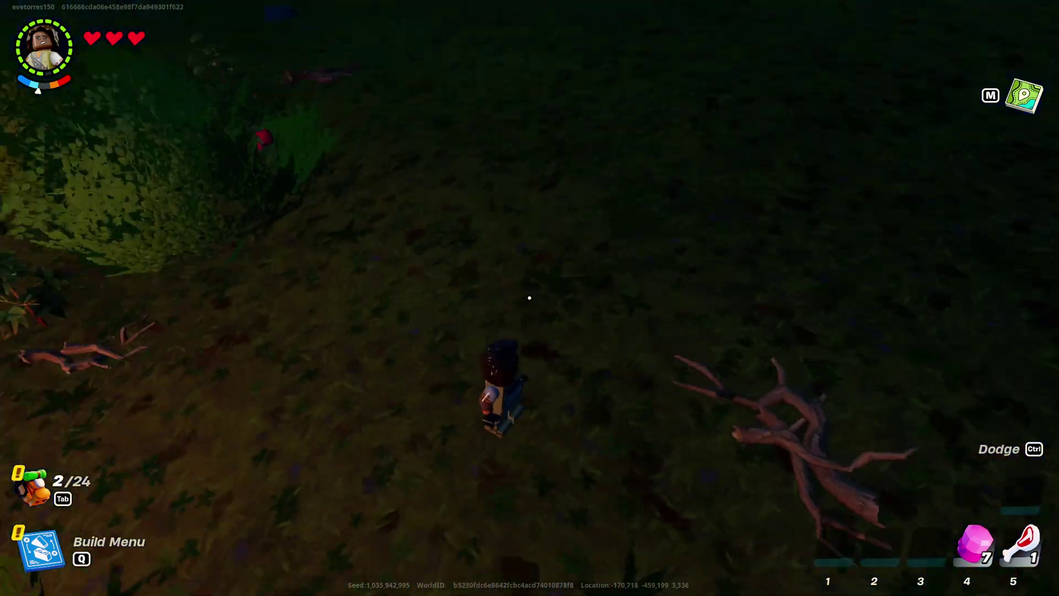
{"action": "key", "text": "w"}
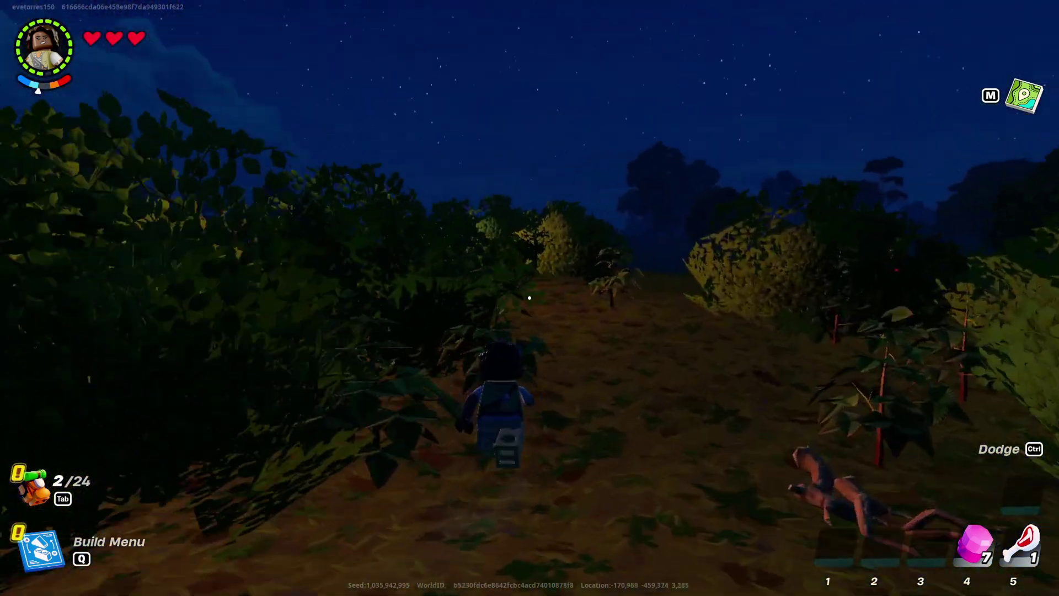
{"action": "key", "text": "w"}
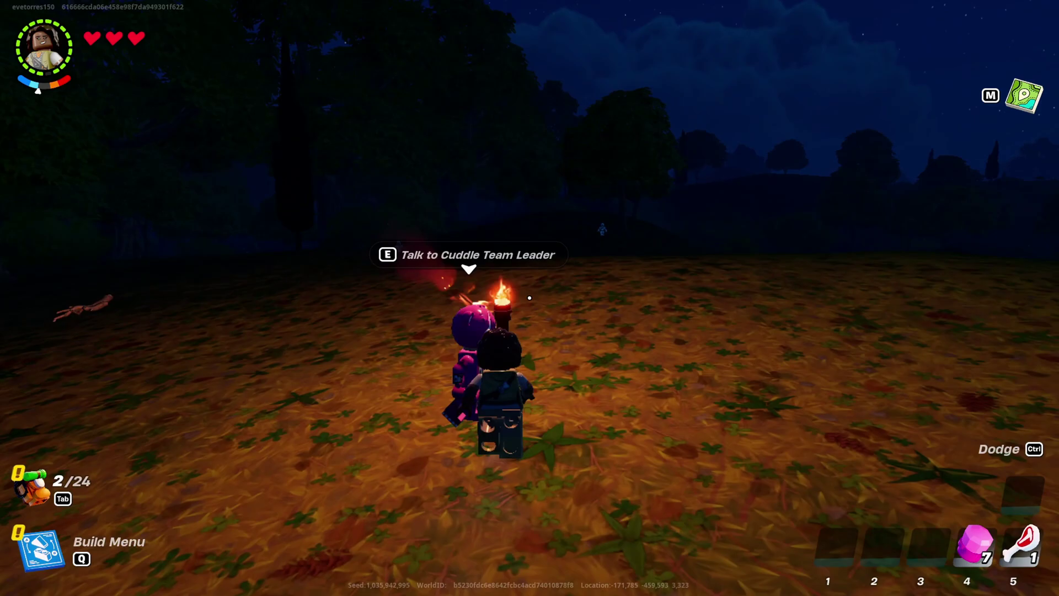
{"action": "key", "text": "w"}
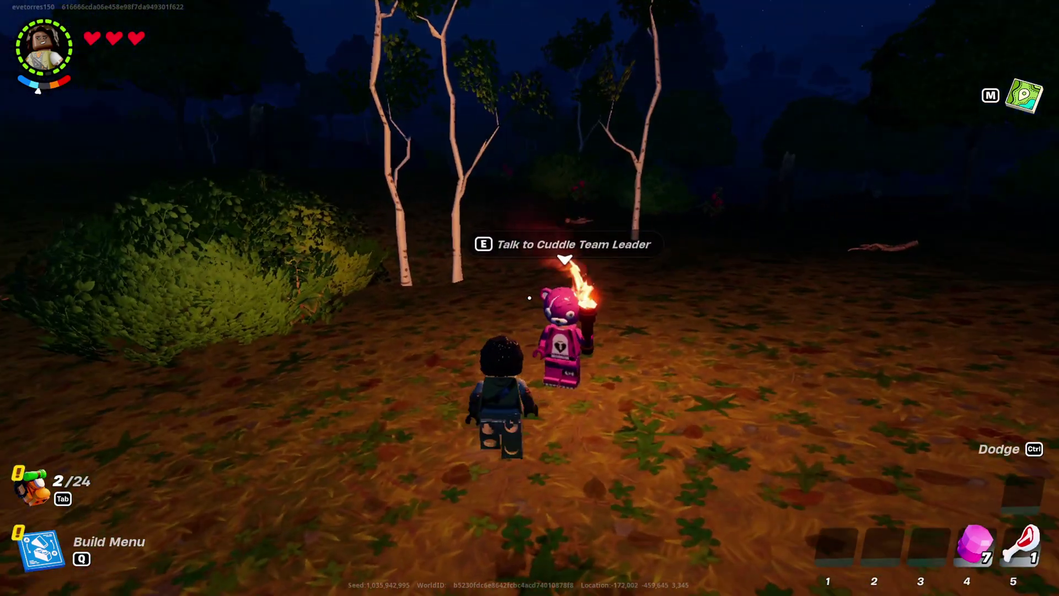
{"action": "key", "text": "Escape"}
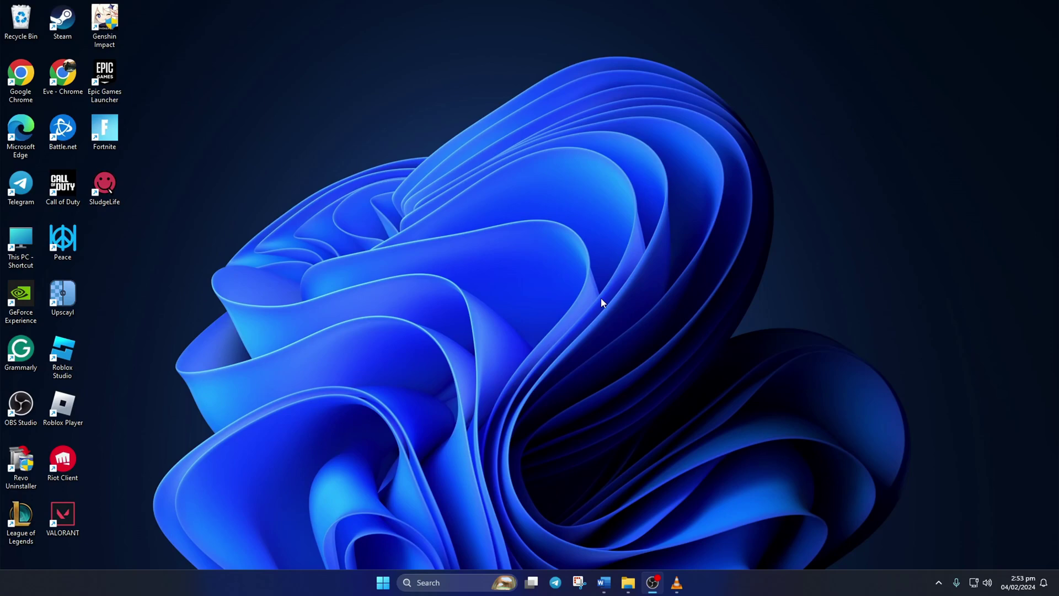
Open a maximized Command Prompt and run tree to list the home folder's directory structure
{"action": "left_click", "coordinate": [434, 583]}
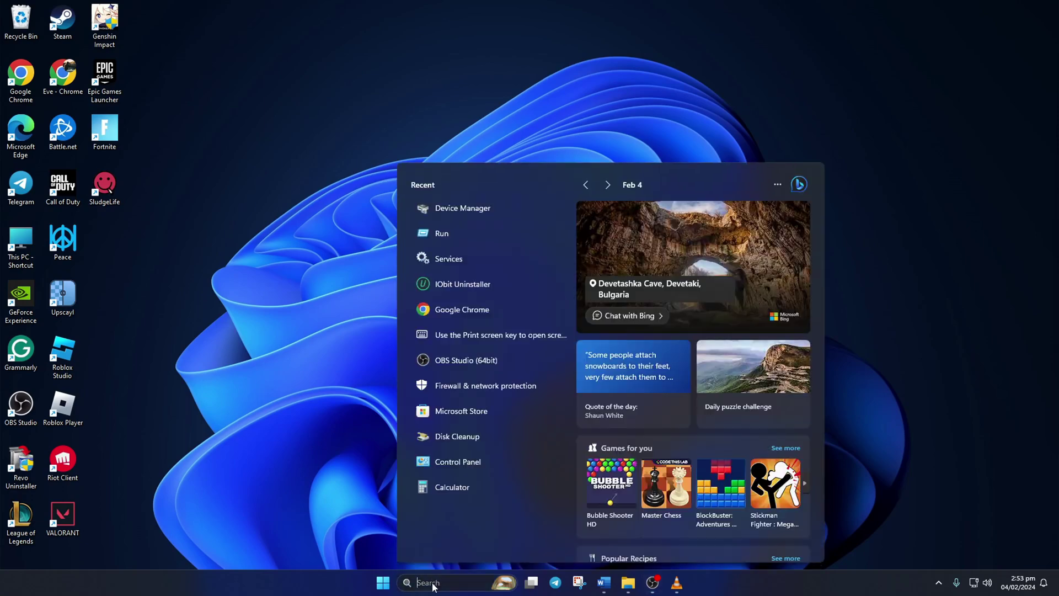
{"action": "type", "text": "cmd"}
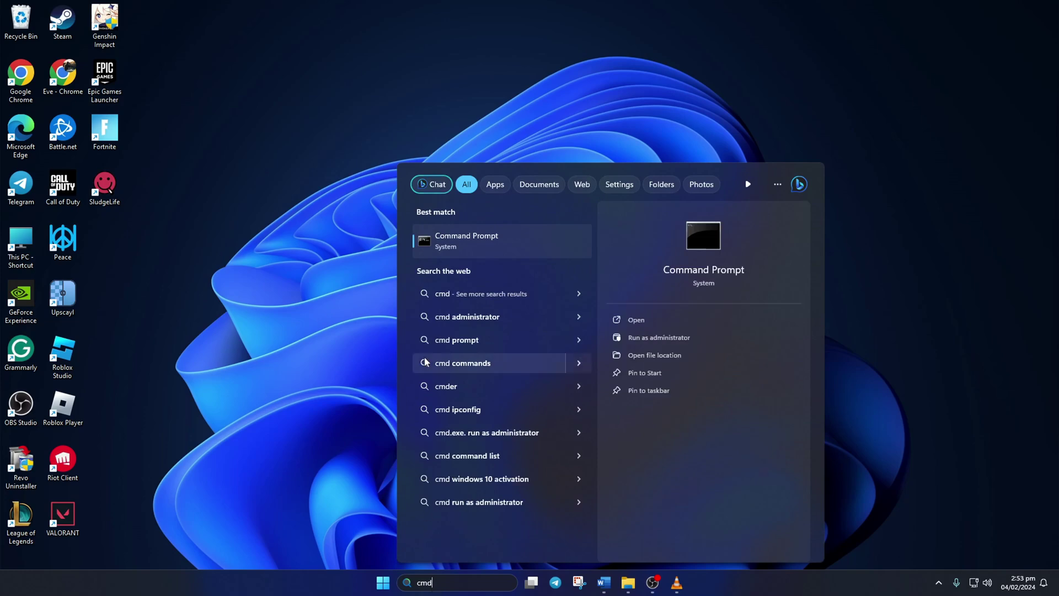
{"action": "left_click", "coordinate": [472, 250]}
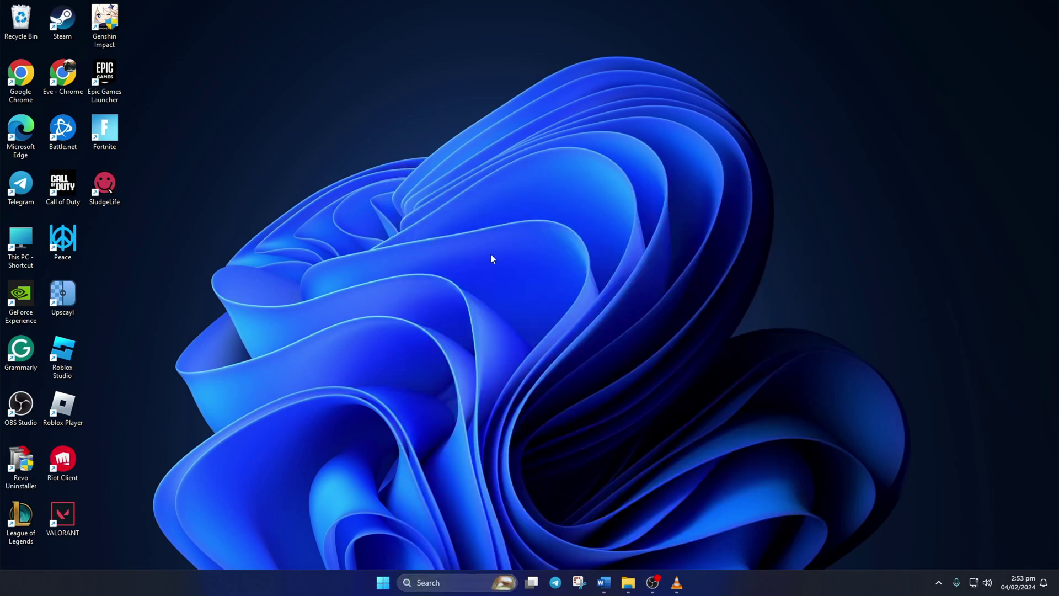
{"action": "left_click", "coordinate": [606, 40]}
{"action": "type", "text": "tr"}
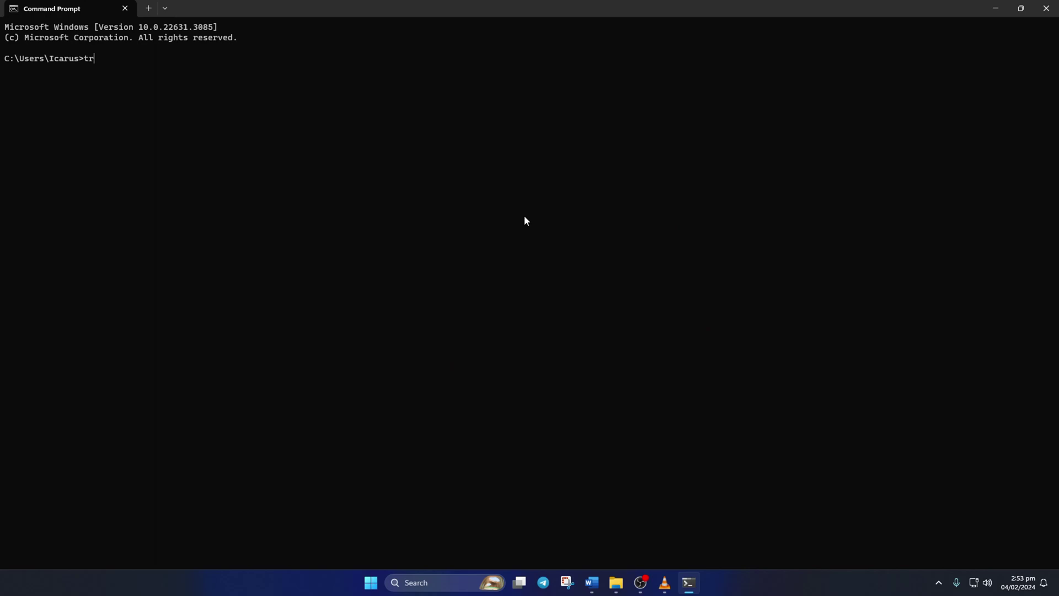
{"action": "type", "text": "ee"}
{"action": "key", "text": "Return"}
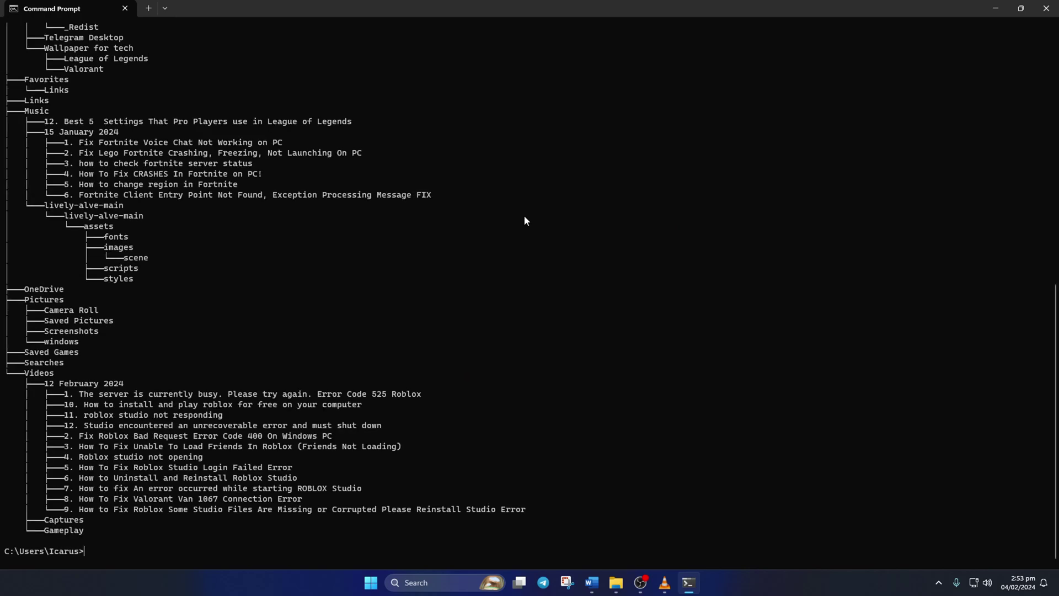
Launch the Run dialog and enter %localappdata% to open AppData\Local in File Explorer
{"action": "left_click", "coordinate": [1046, 9]}
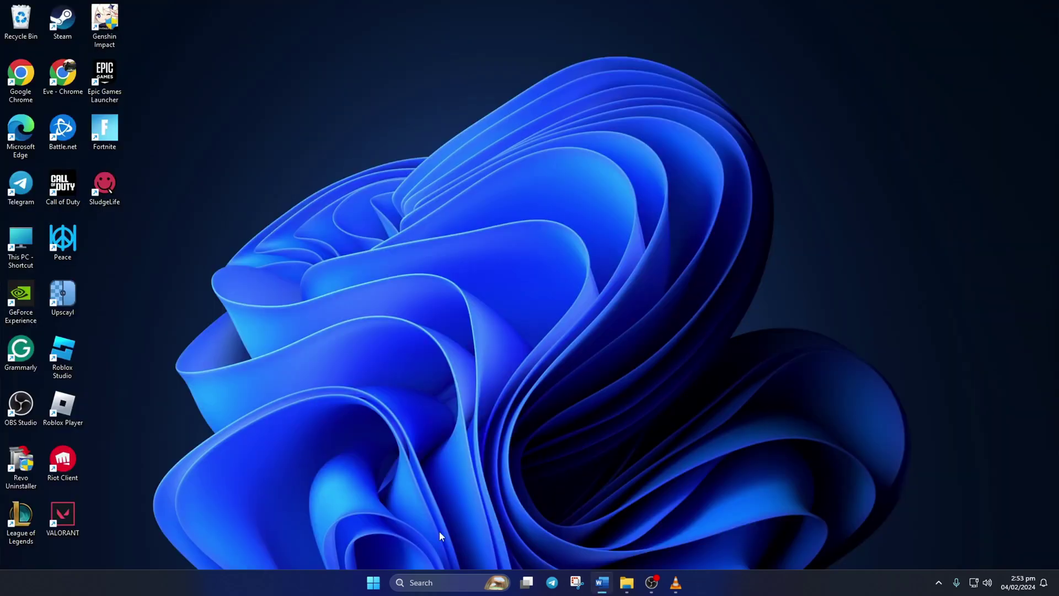
{"action": "left_click", "coordinate": [429, 586]}
{"action": "type", "text": "run"}
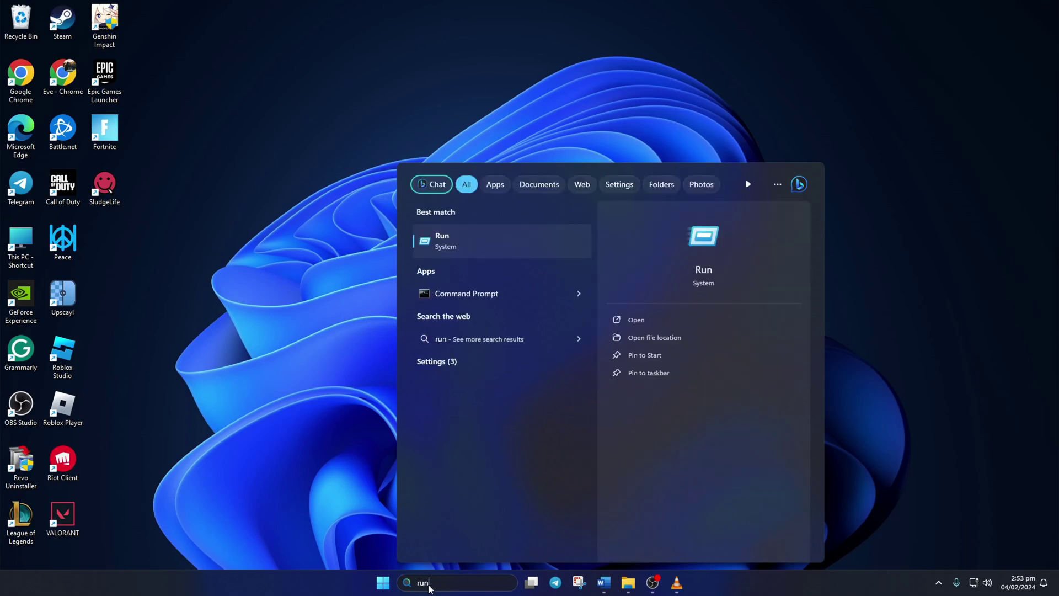
{"action": "left_click", "coordinate": [461, 236]}
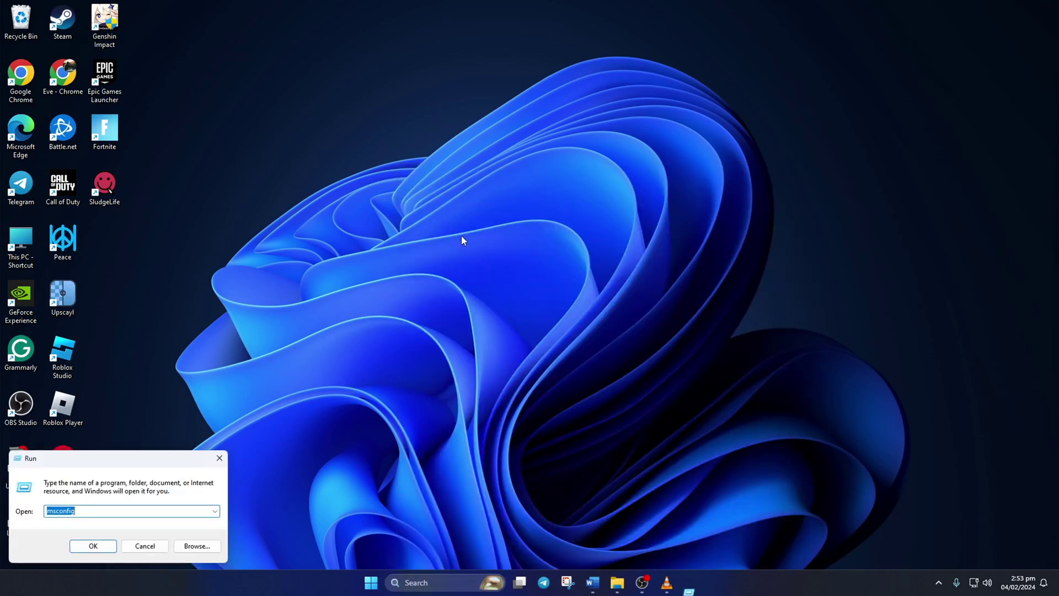
{"action": "type", "text": "%localappdata%"}
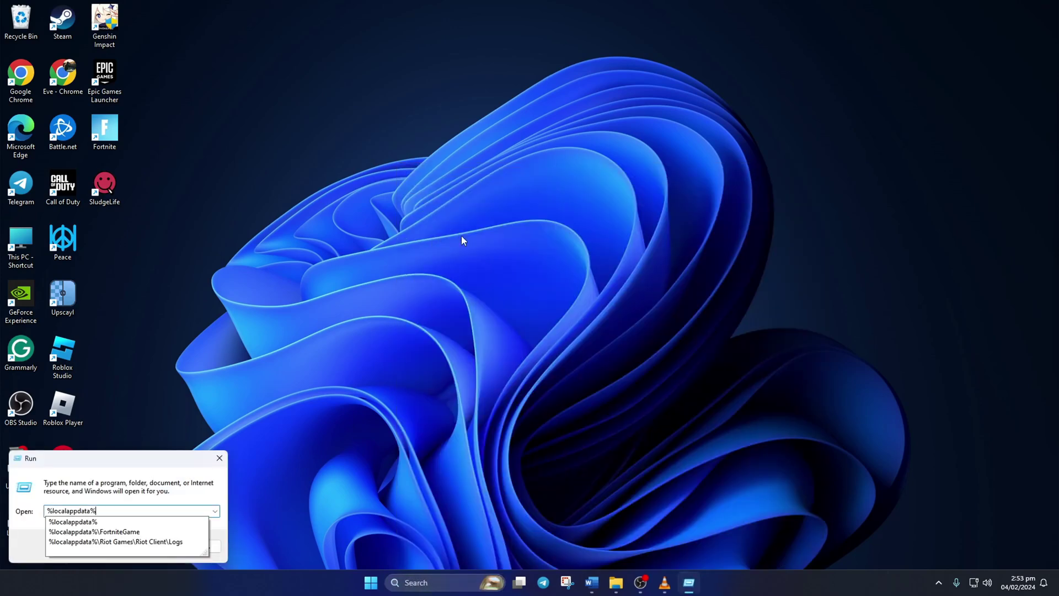
{"action": "key", "text": "Return"}
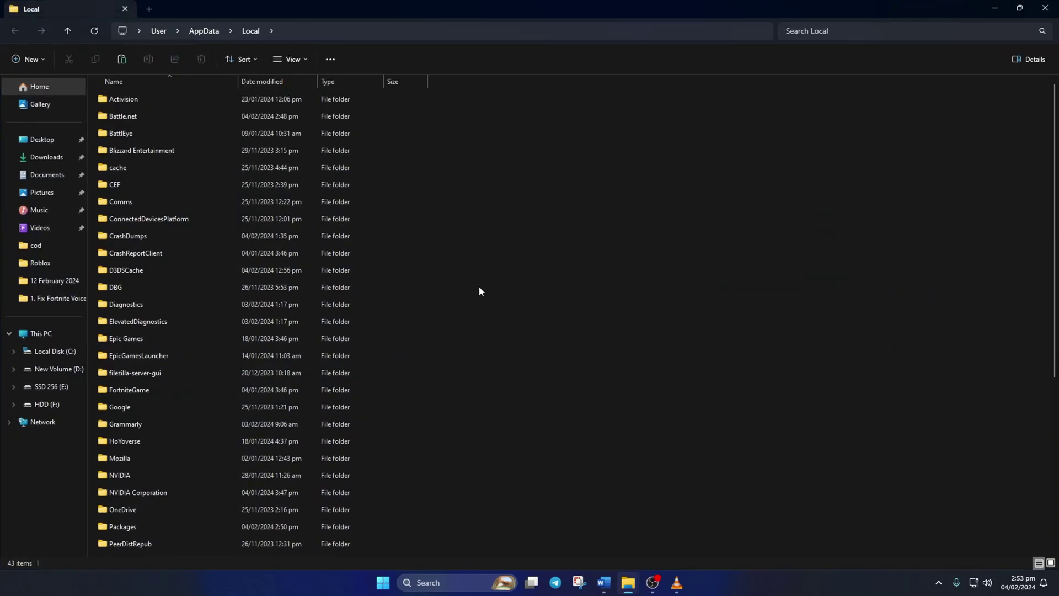
Delete the Config folder from FortniteGame\Saved, then bring up the Start menu power options
{"action": "left_click", "coordinate": [140, 390]}
{"action": "double_click", "coordinate": [140, 391]}
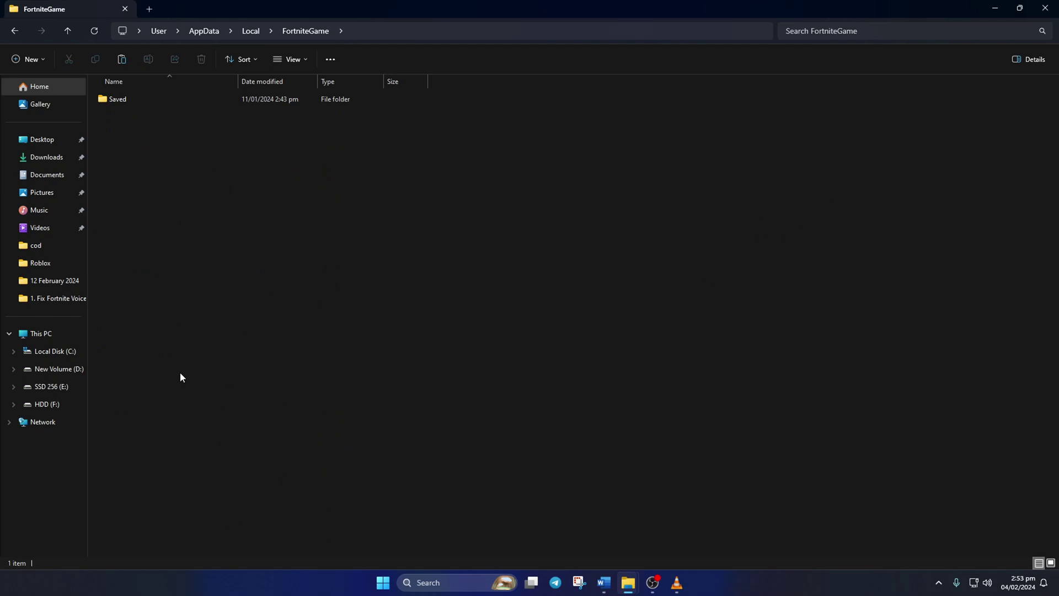
{"action": "double_click", "coordinate": [180, 98]}
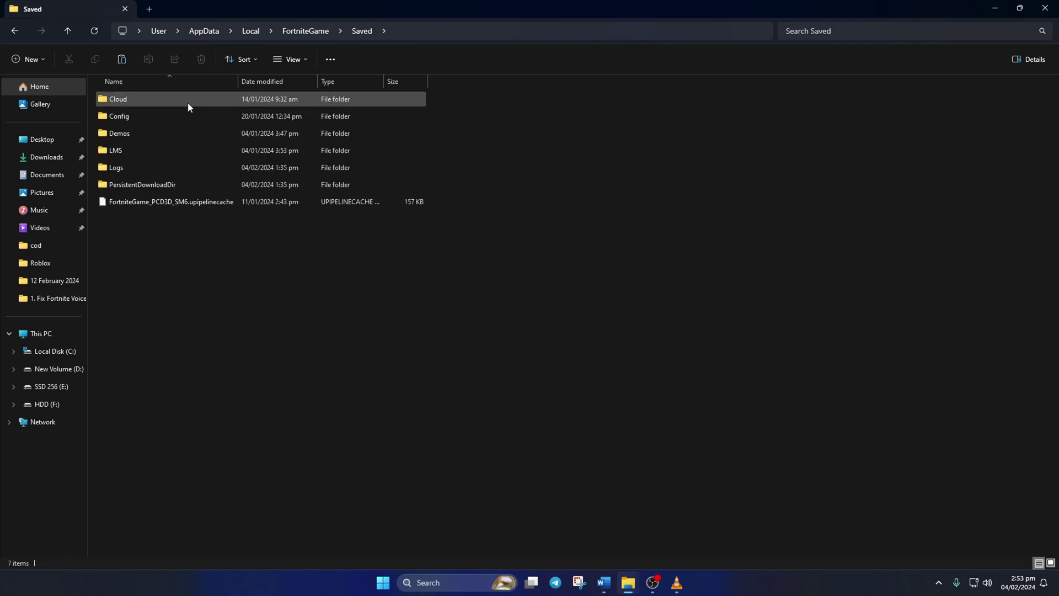
{"action": "right_click", "coordinate": [141, 120]}
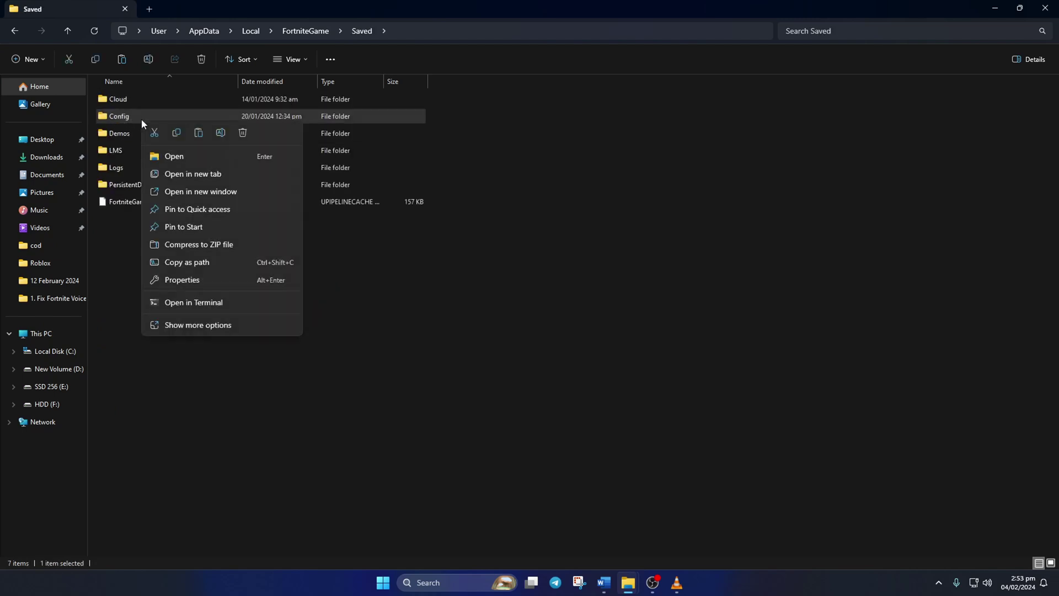
{"action": "left_click", "coordinate": [243, 133]}
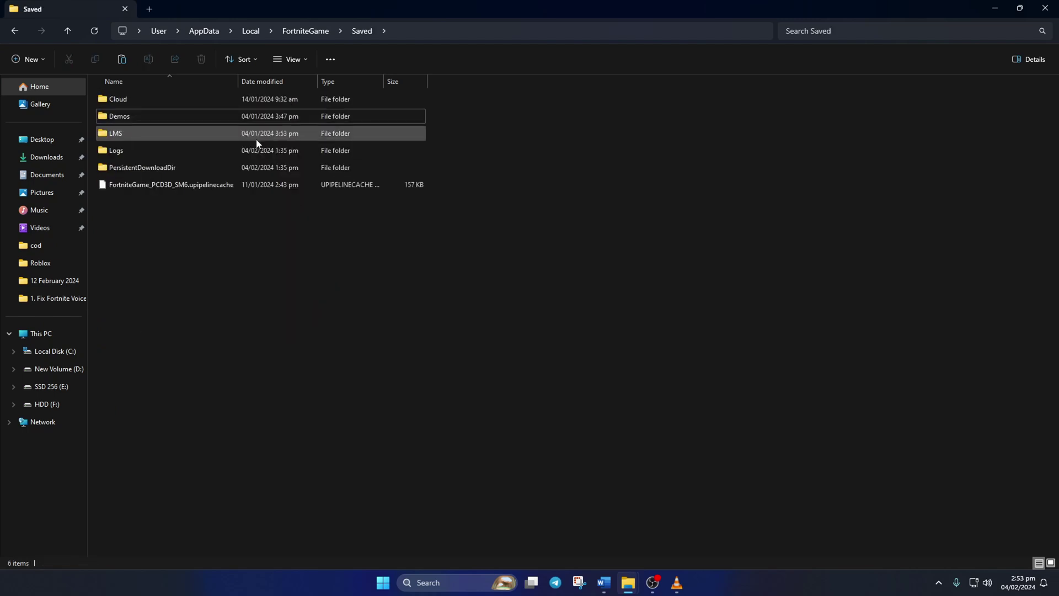
{"action": "left_click", "coordinate": [382, 582]}
{"action": "left_click", "coordinate": [664, 545]}
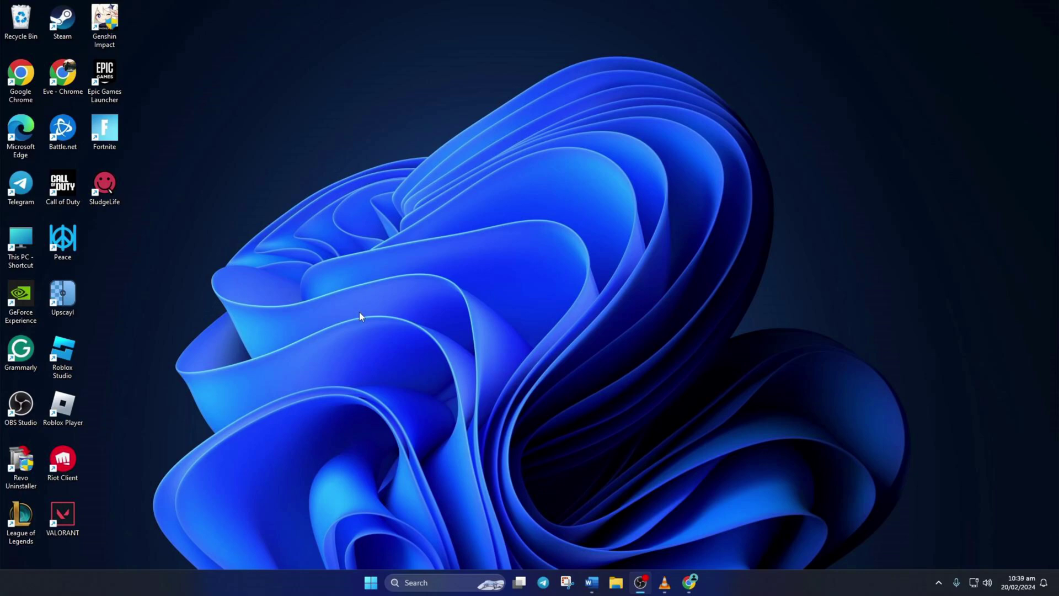
Open the Start menu once the PC is back at the desktop
{"action": "left_click", "coordinate": [373, 579]}
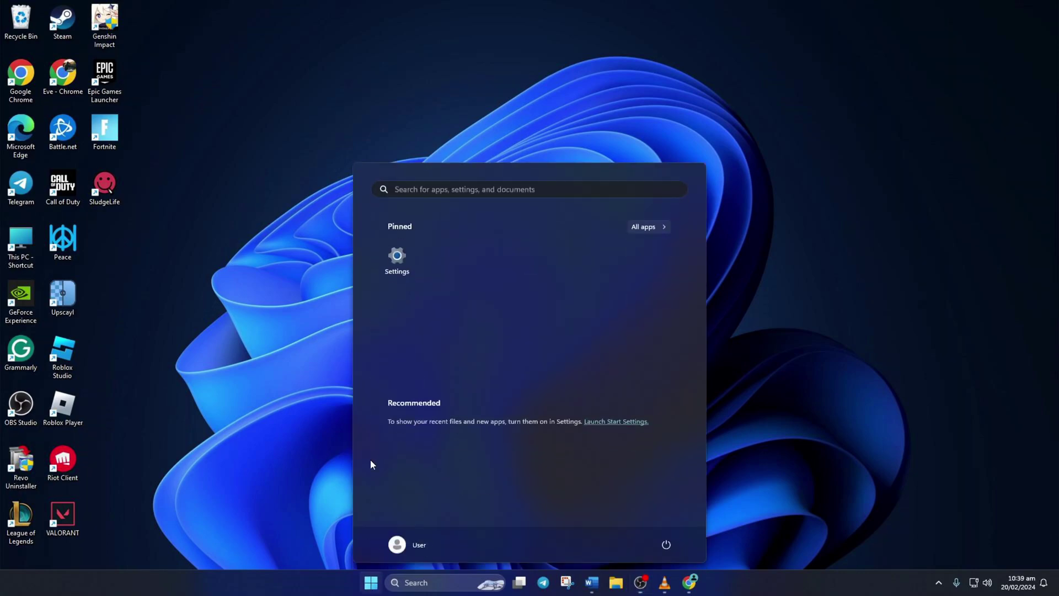
Open Settings and run Check for updates on the Windows Update page
{"action": "left_click", "coordinate": [393, 264]}
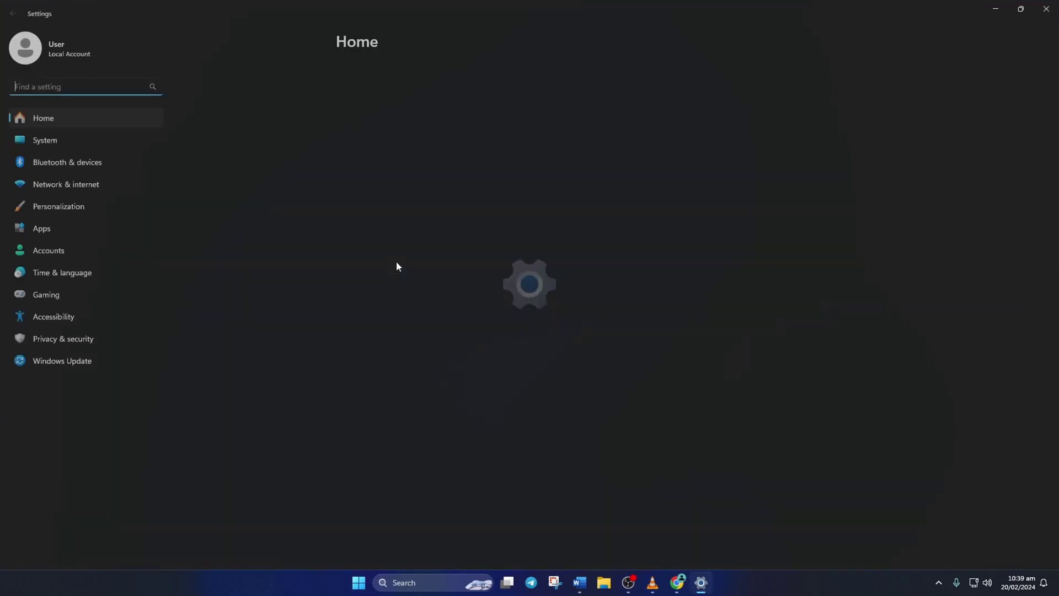
{"action": "left_click", "coordinate": [128, 359]}
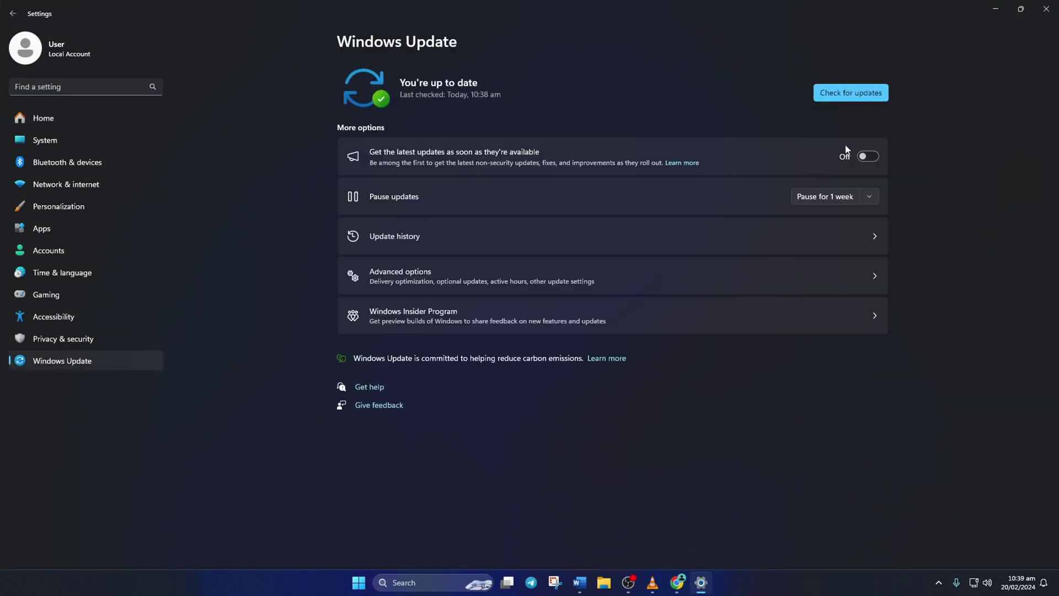
{"action": "left_click", "coordinate": [853, 93]}
Search for Device Manager, open it, and maximize the window
{"action": "left_click", "coordinate": [414, 583]}
{"action": "type", "text": "device manager"}
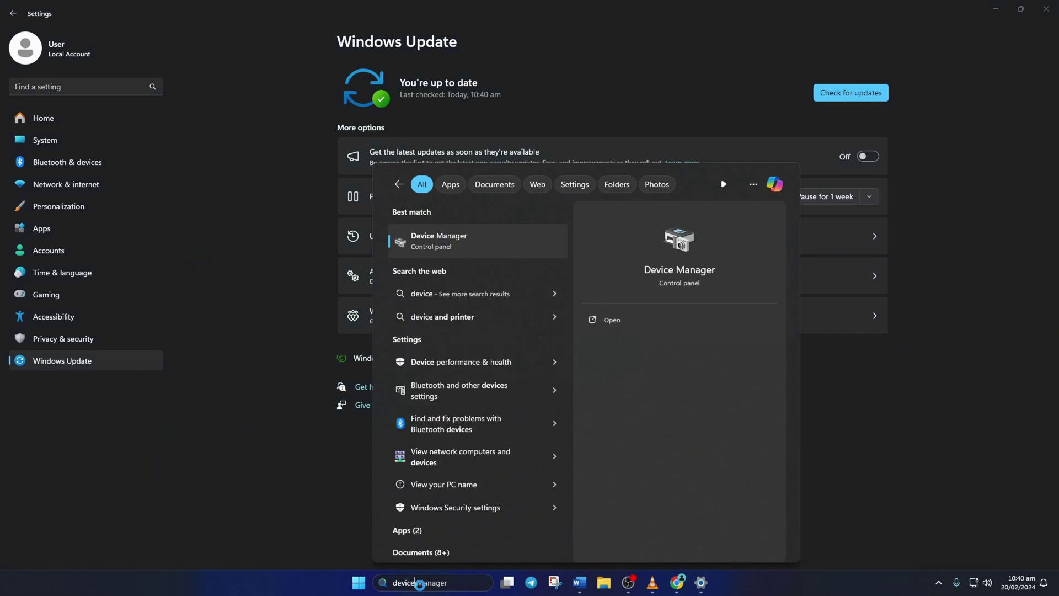
{"action": "left_click", "coordinate": [458, 246]}
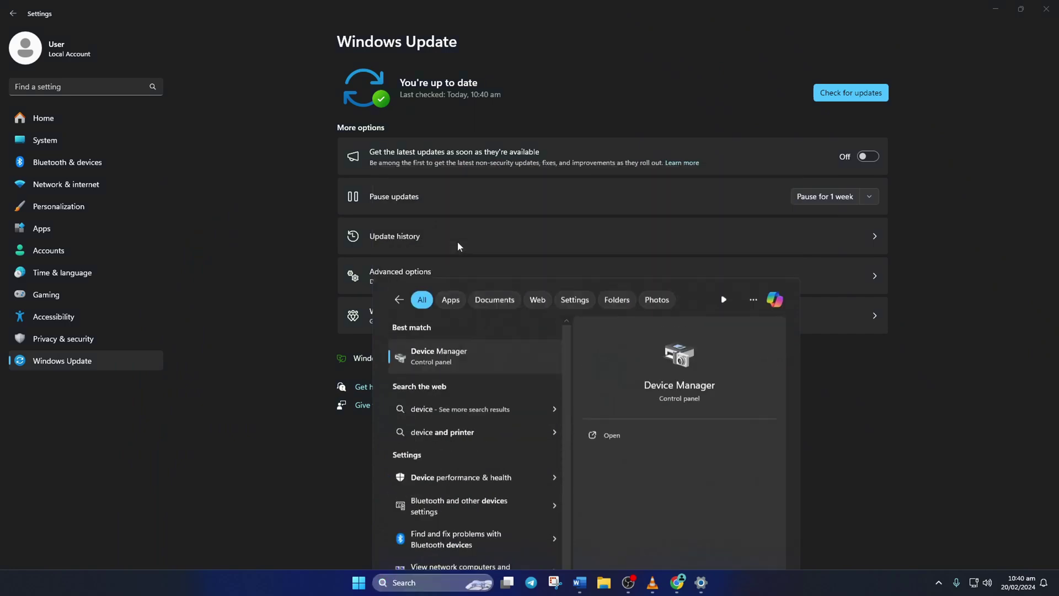
{"action": "left_click", "coordinate": [435, 32]}
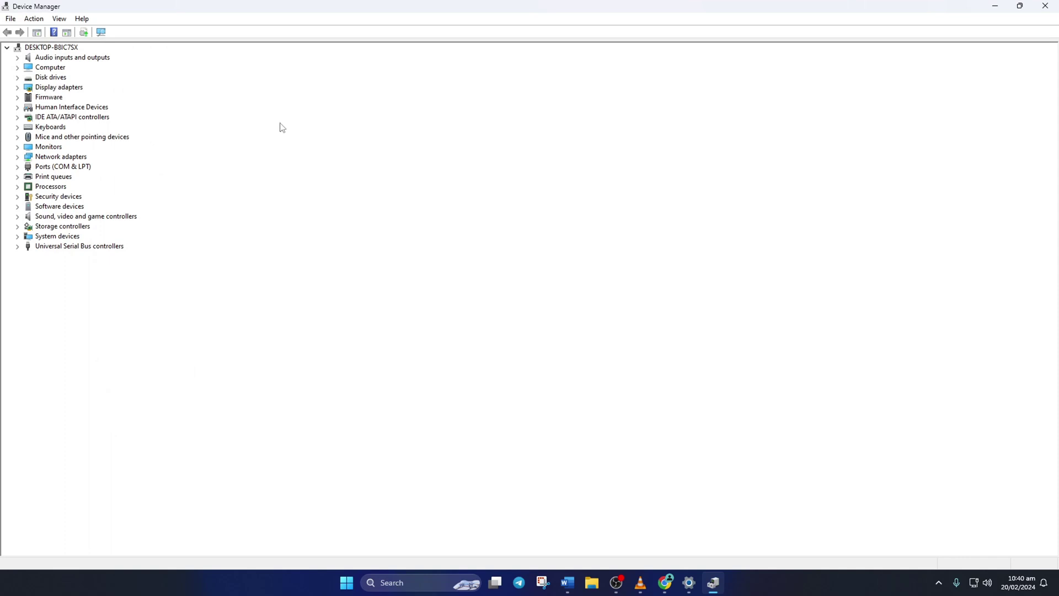
Run an automatic driver search for the NVIDIA GeForce GTX 1660 SUPER under Display adapters
{"action": "left_click", "coordinate": [18, 88]}
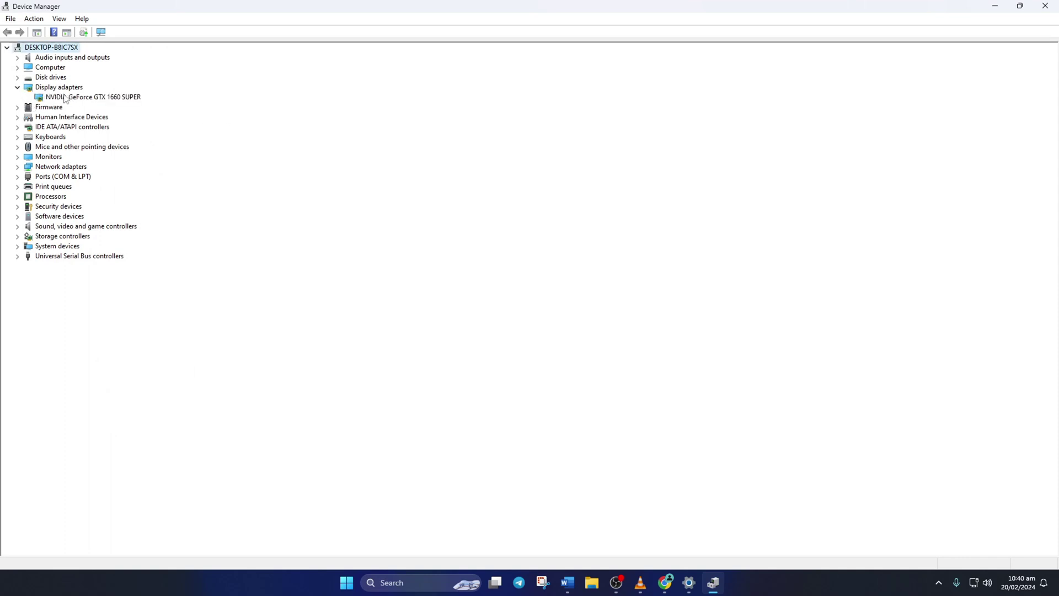
{"action": "right_click", "coordinate": [105, 103]}
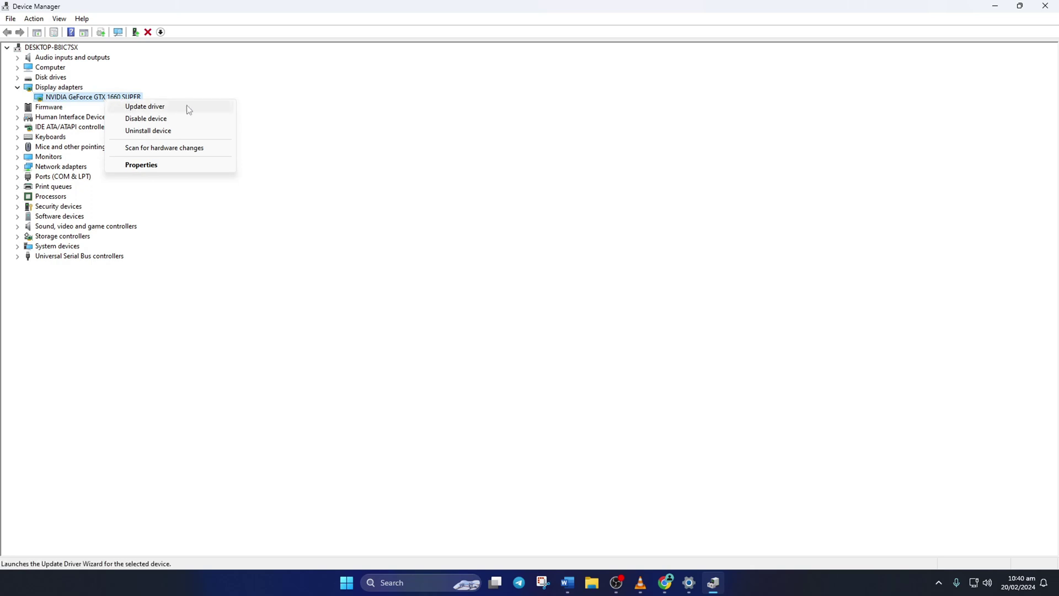
{"action": "left_click", "coordinate": [148, 108]}
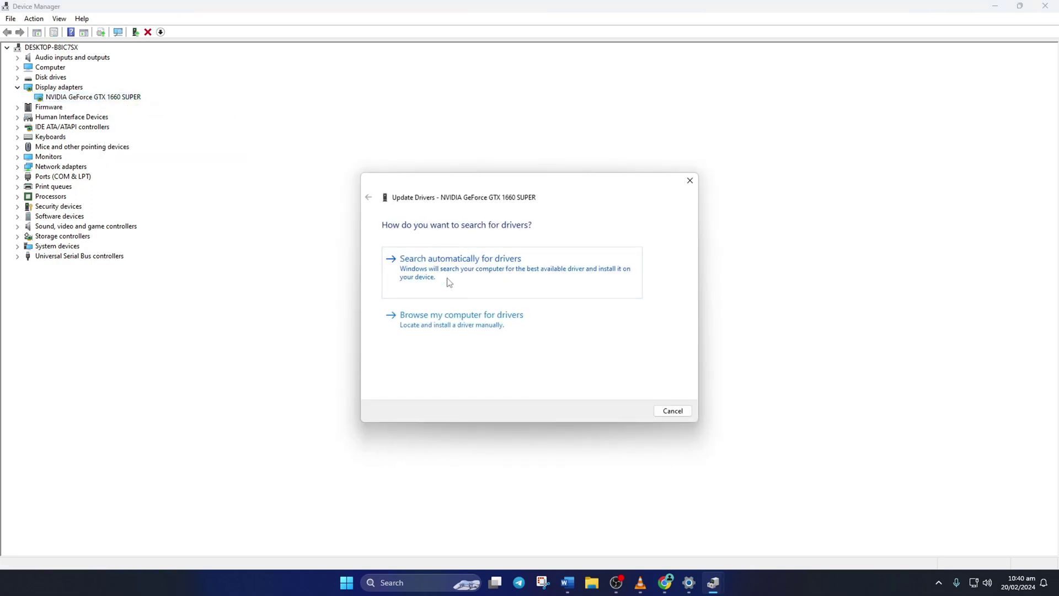
{"action": "left_click", "coordinate": [479, 265]}
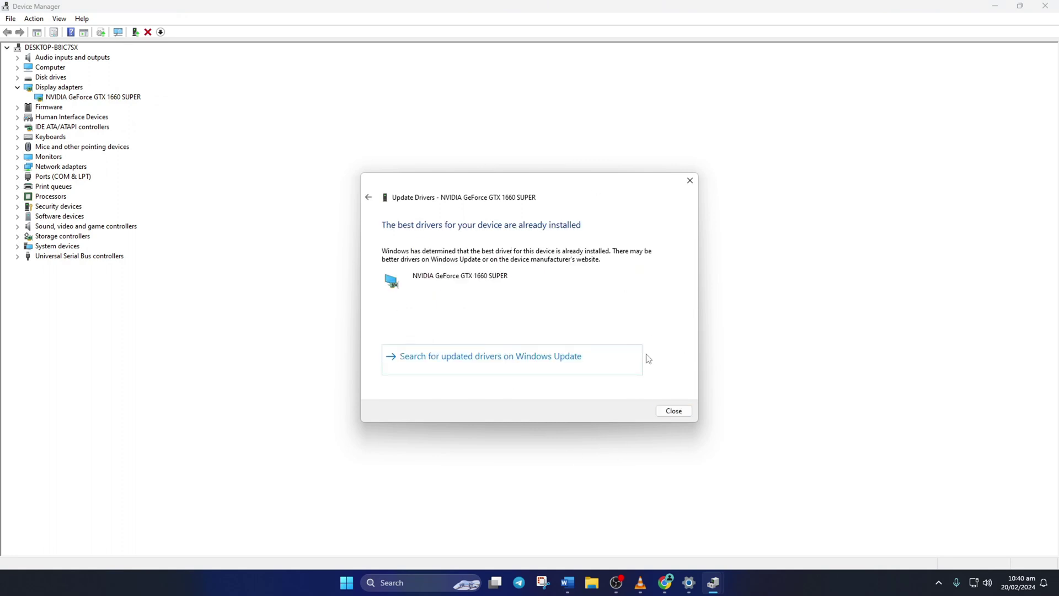
{"action": "left_click", "coordinate": [678, 412]}
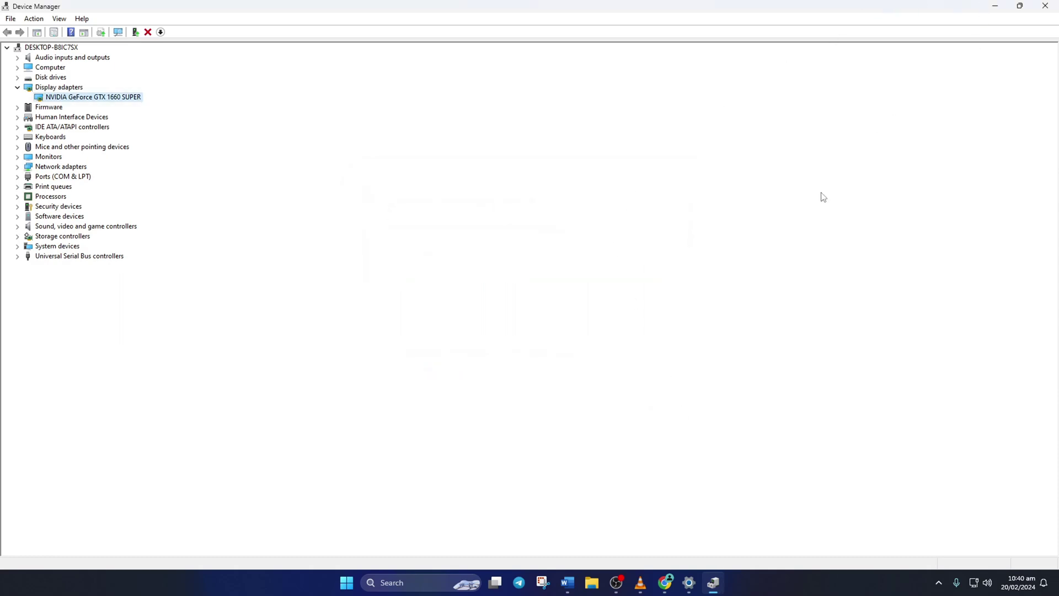
Review the Intel, AMD Radeon RX 7900M and GeForce Game Ready driver pages, then restart the PC
{"action": "left_click", "coordinate": [665, 583]}
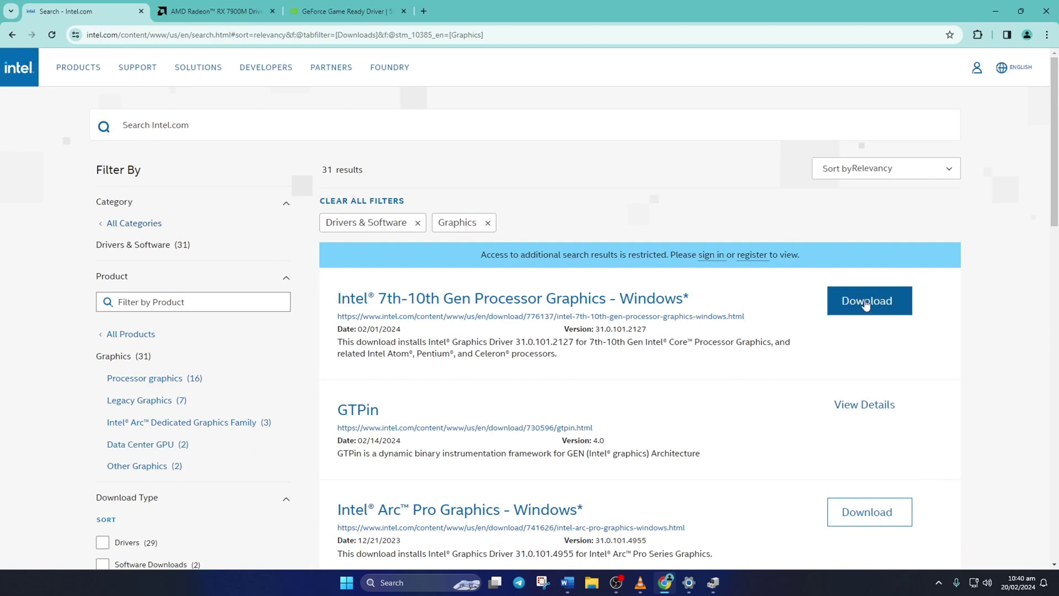
{"action": "left_click", "coordinate": [216, 11]}
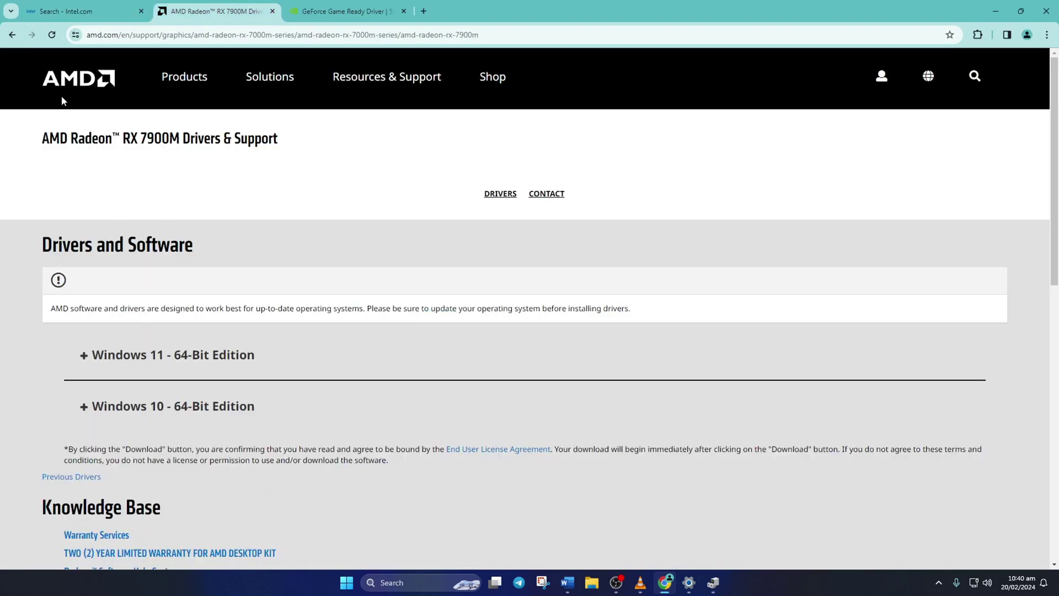
{"action": "scroll", "coordinate": [286, 242], "scroll_direction": "down", "scroll_amount": 4}
{"action": "left_click", "coordinate": [203, 126]}
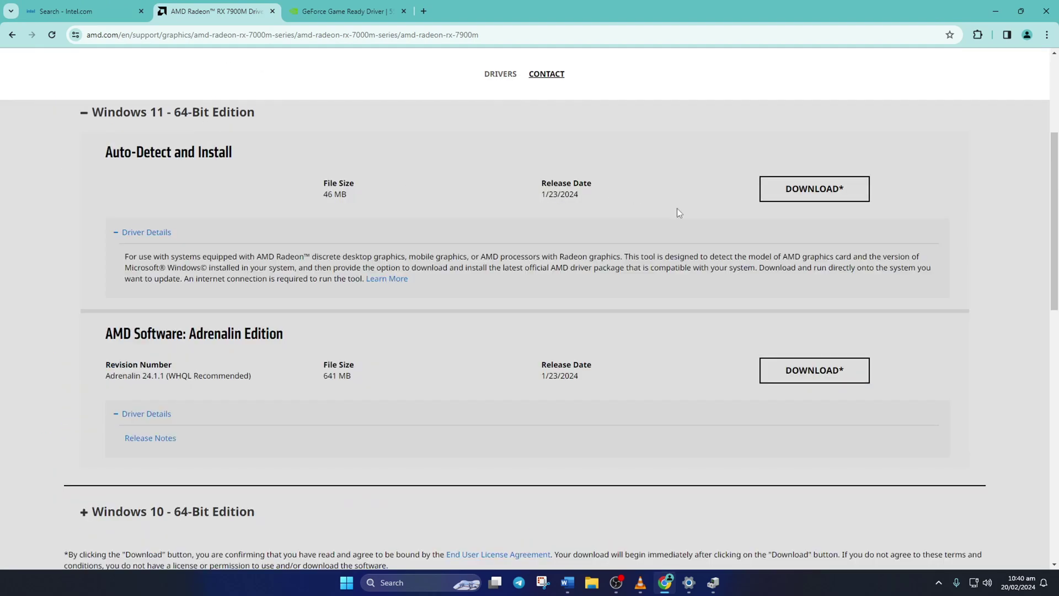
{"action": "left_click", "coordinate": [347, 11]}
{"action": "left_click", "coordinate": [355, 588]}
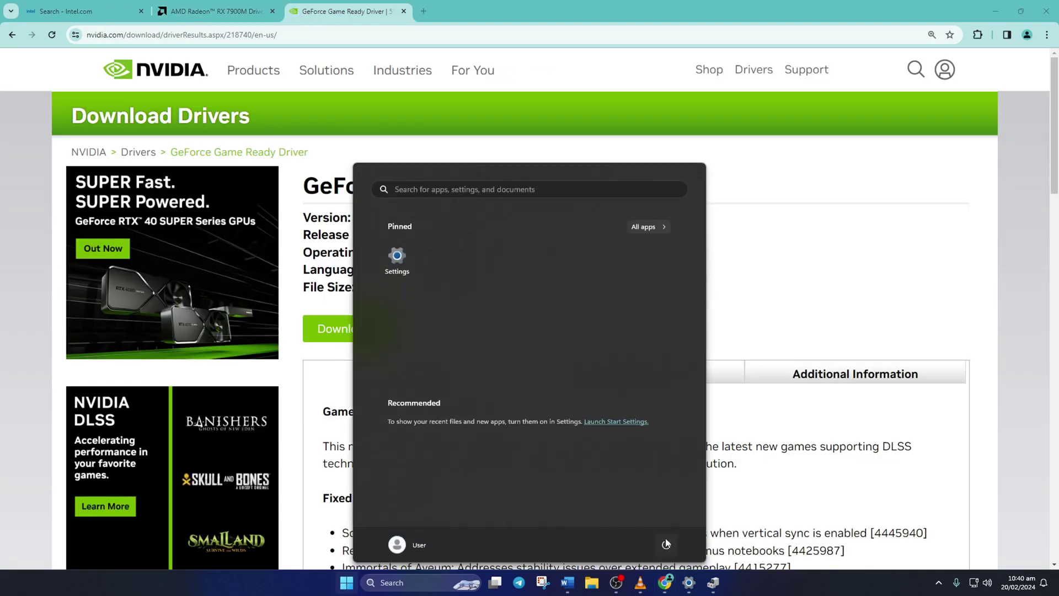
{"action": "left_click", "coordinate": [666, 544]}
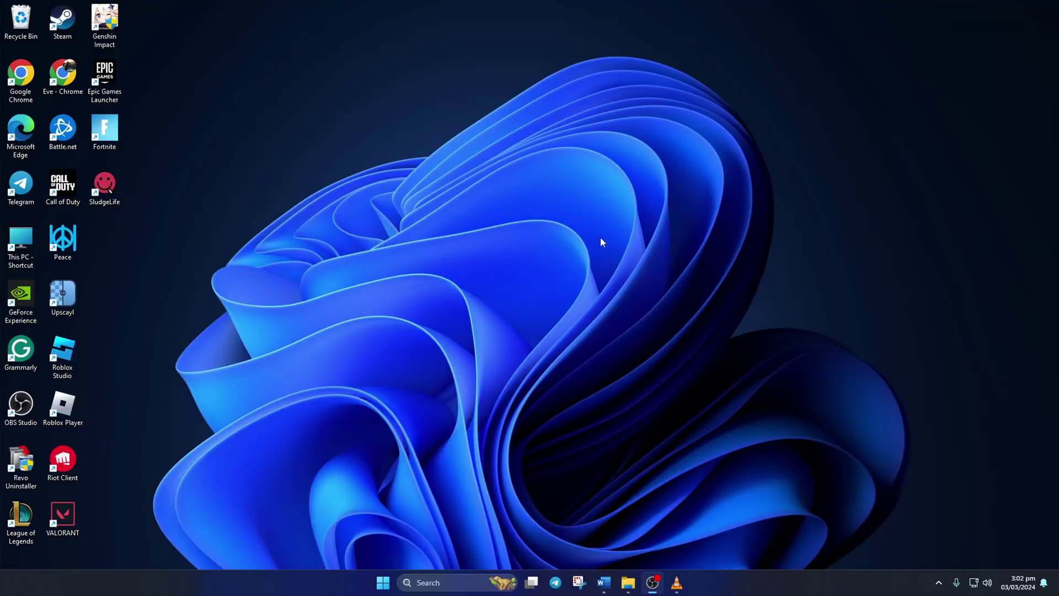
Launch Epic Games Launcher and open Fortnite's install location from its Library Manage options
{"action": "double_click", "coordinate": [104, 77]}
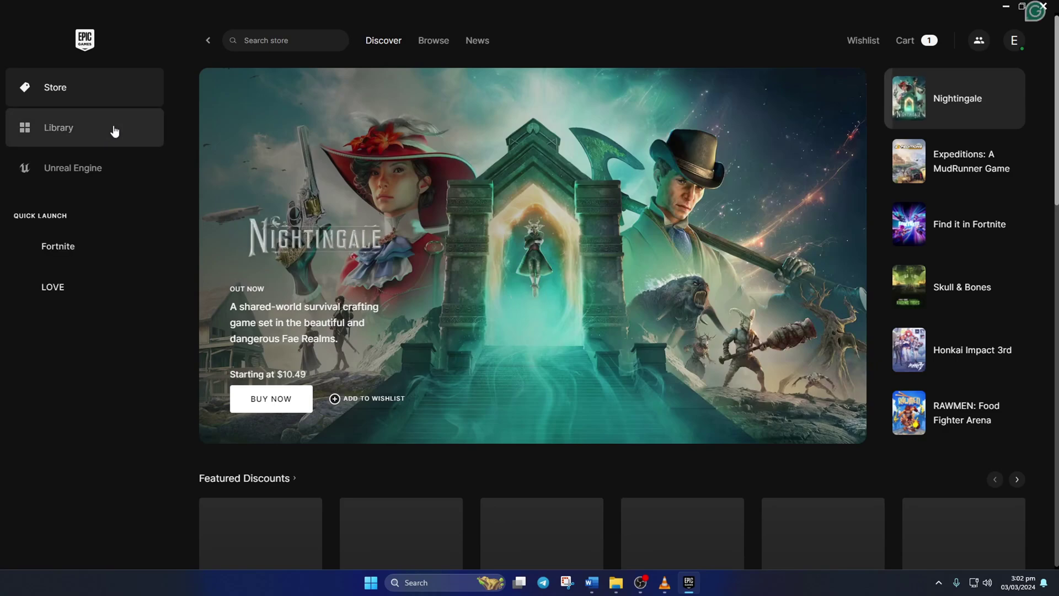
{"action": "left_click", "coordinate": [114, 134]}
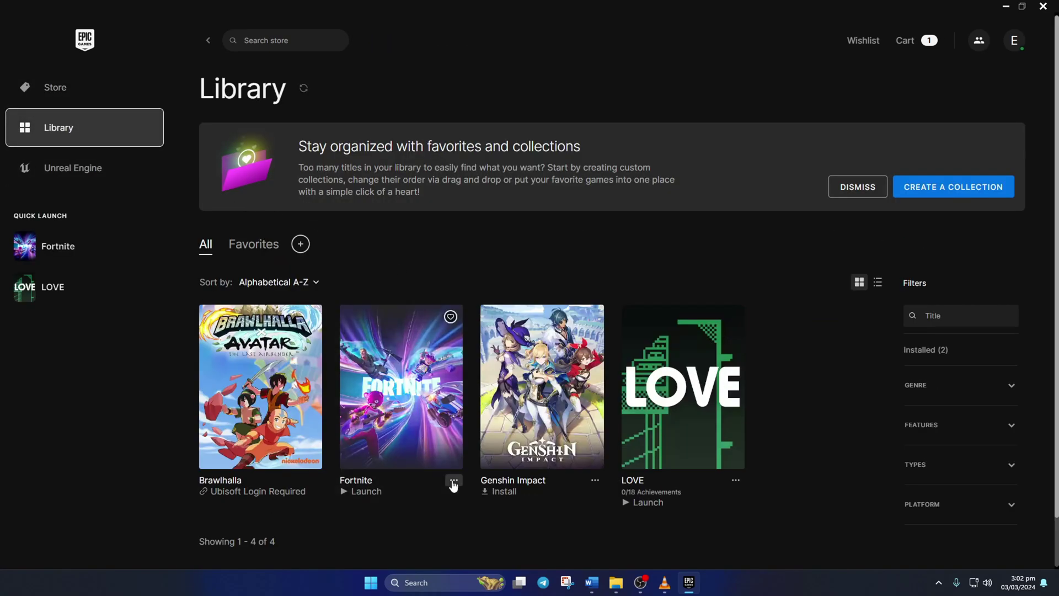
{"action": "left_click", "coordinate": [454, 481]}
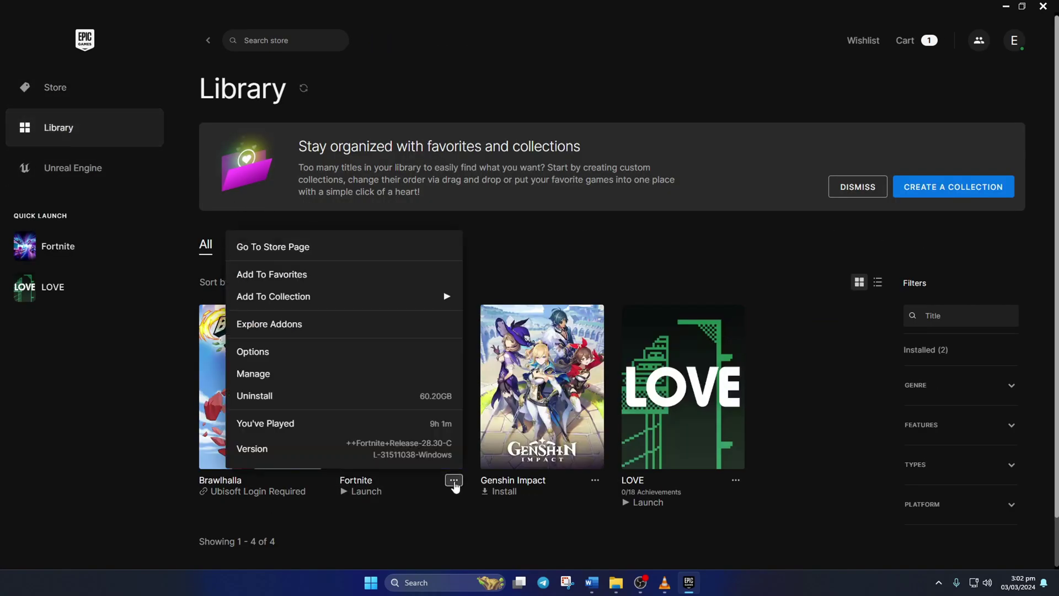
{"action": "left_click", "coordinate": [309, 374]}
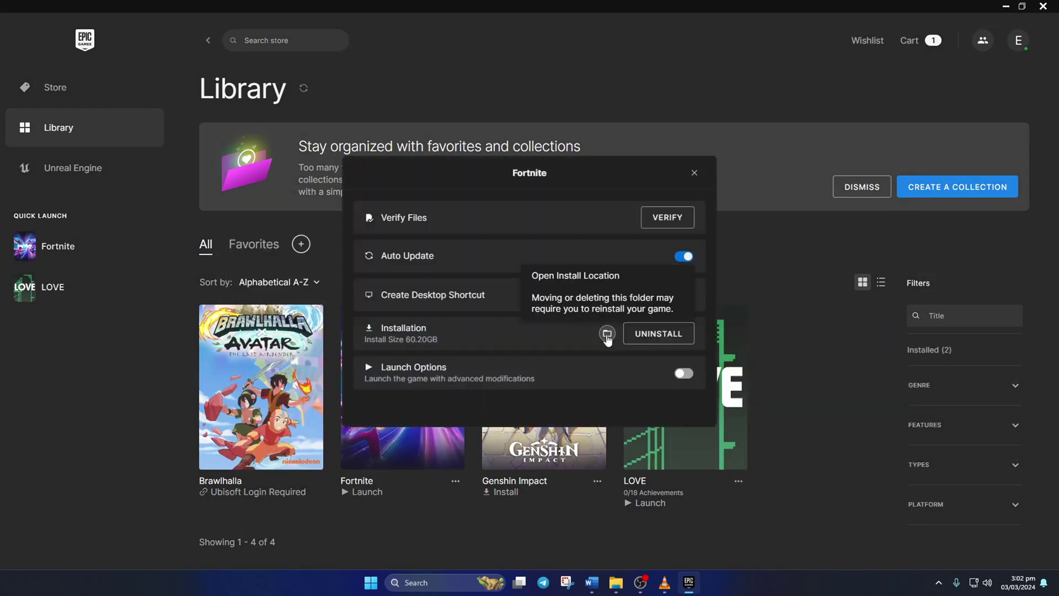
{"action": "left_click", "coordinate": [607, 334]}
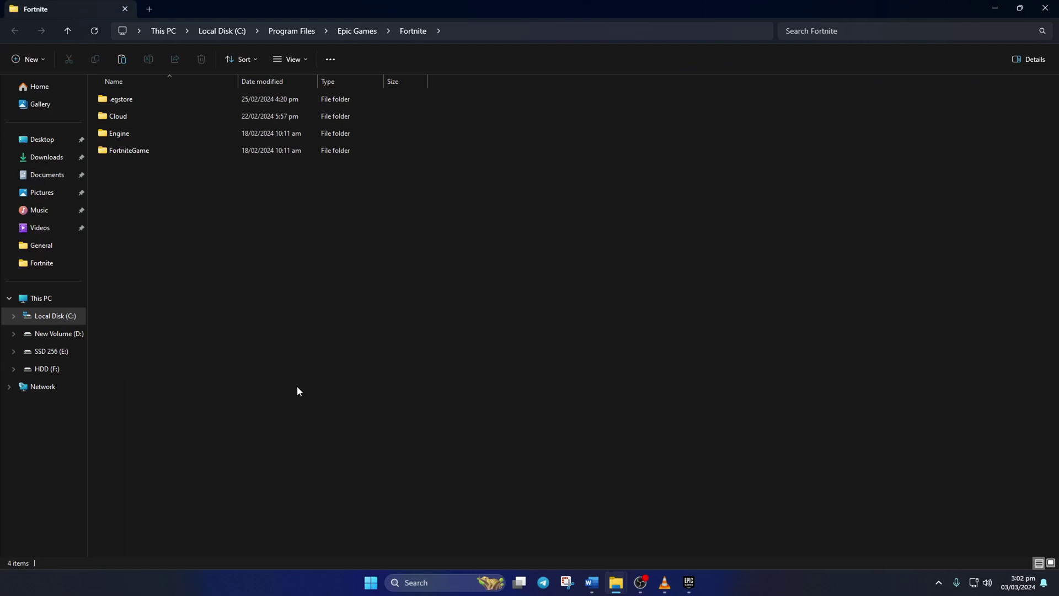
In FortniteGame\Binaries\Win64, delete the EasyAntiCheat and EasyAntiCheat_Kamu folders
{"action": "double_click", "coordinate": [163, 151]}
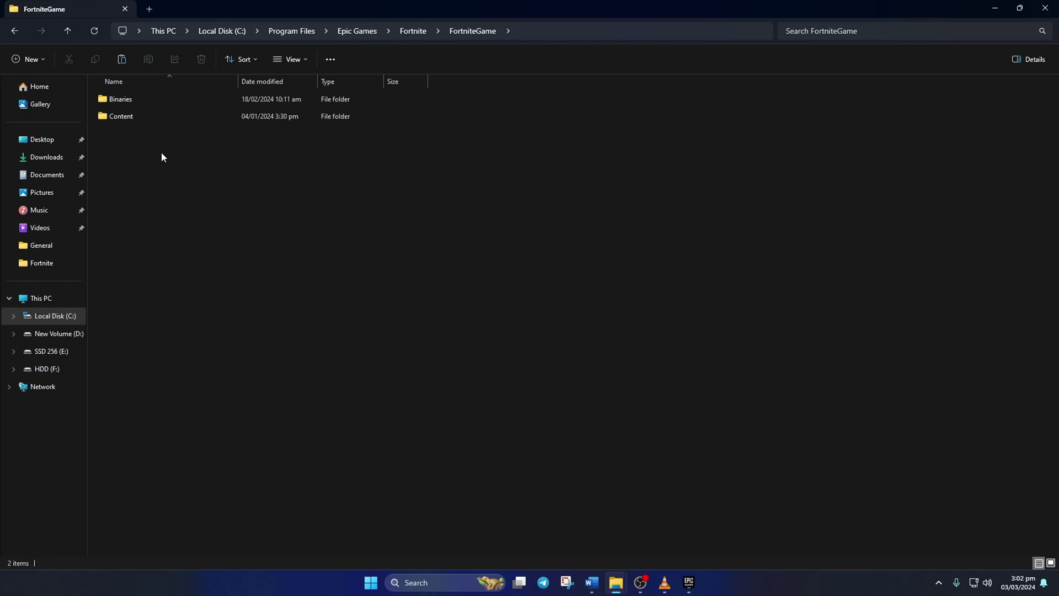
{"action": "double_click", "coordinate": [155, 101]}
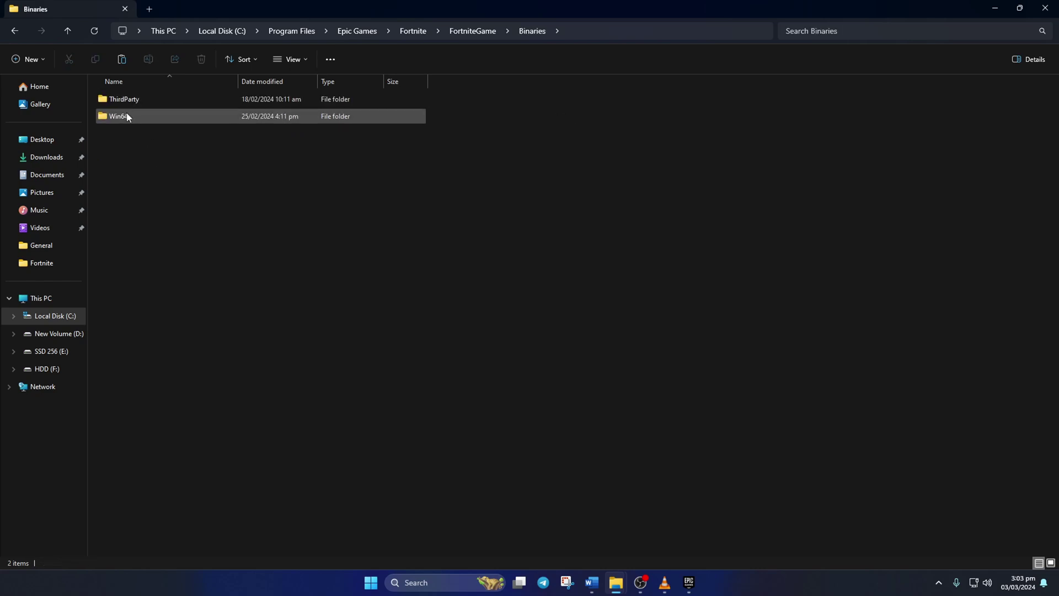
{"action": "double_click", "coordinate": [173, 117]}
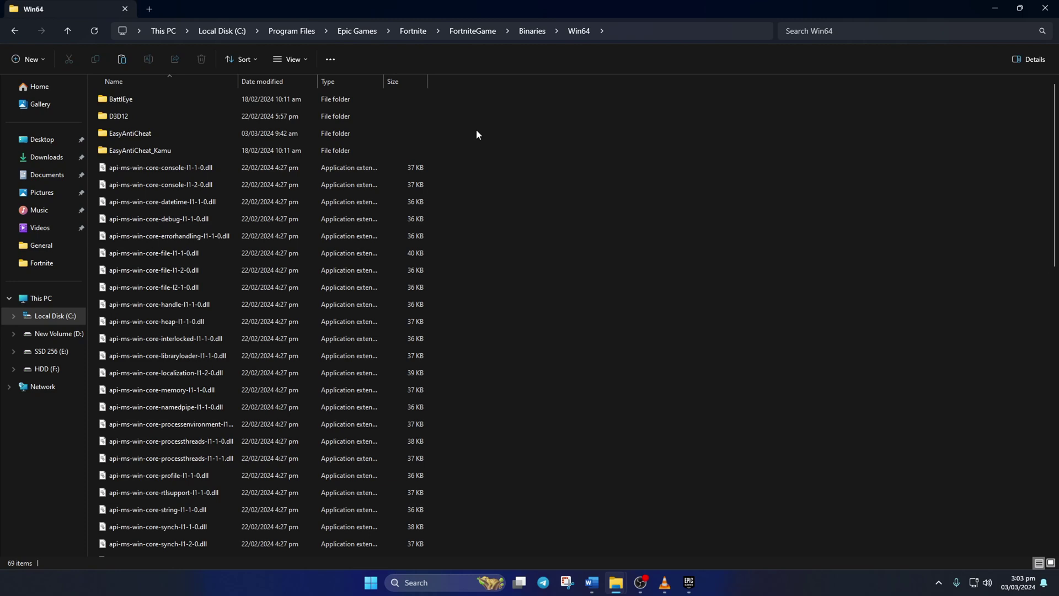
{"action": "left_click", "coordinate": [195, 135]}
{"action": "left_click", "coordinate": [181, 150], "text": "ctrl"}
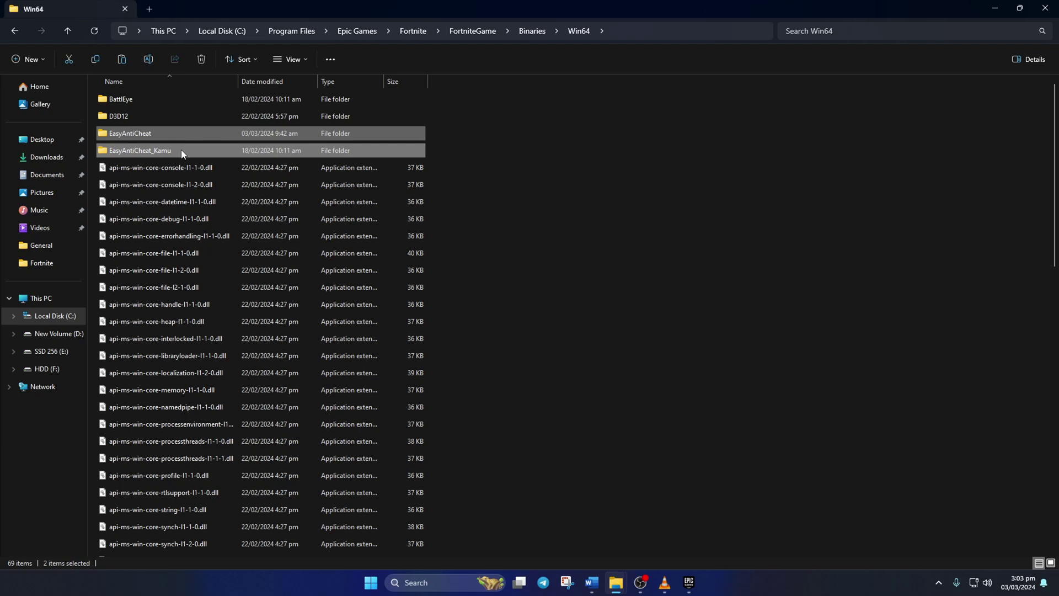
{"action": "left_click", "coordinate": [205, 60]}
Delete FortniteClient-Win64-Shipping and its _BE, _EAC and _EAC_EOS variants
{"action": "scroll", "coordinate": [485, 171], "scroll_direction": "down", "scroll_amount": 13}
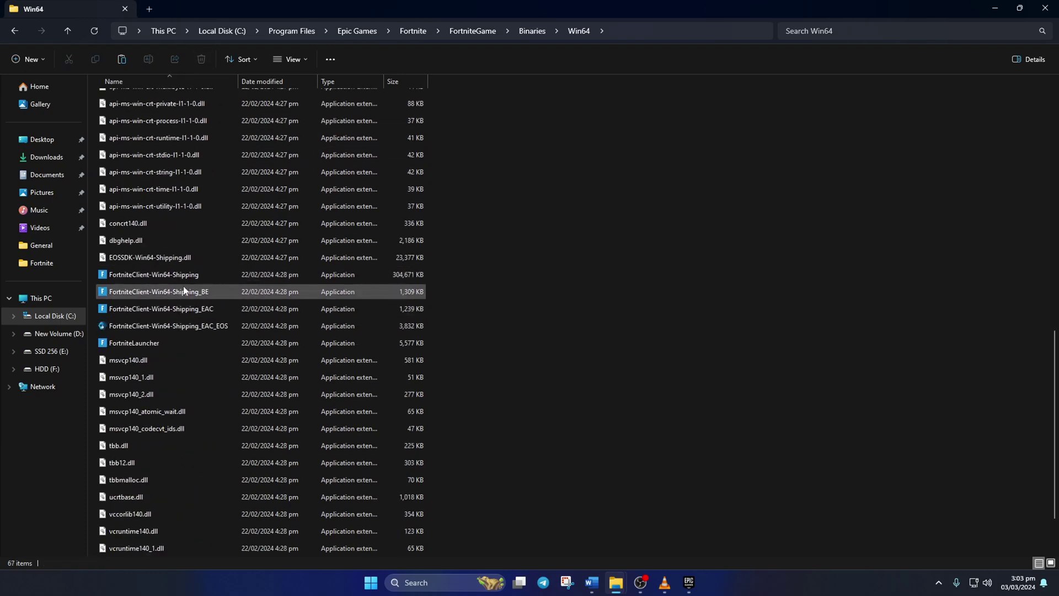
{"action": "left_click", "coordinate": [183, 277]}
{"action": "left_click", "coordinate": [201, 59]}
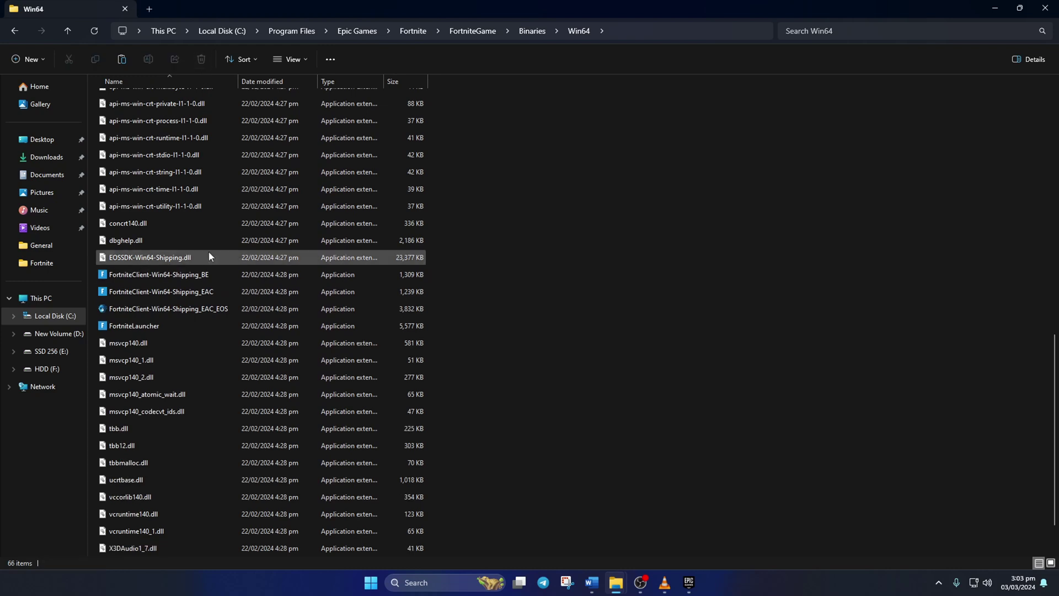
{"action": "left_click", "coordinate": [190, 274]}
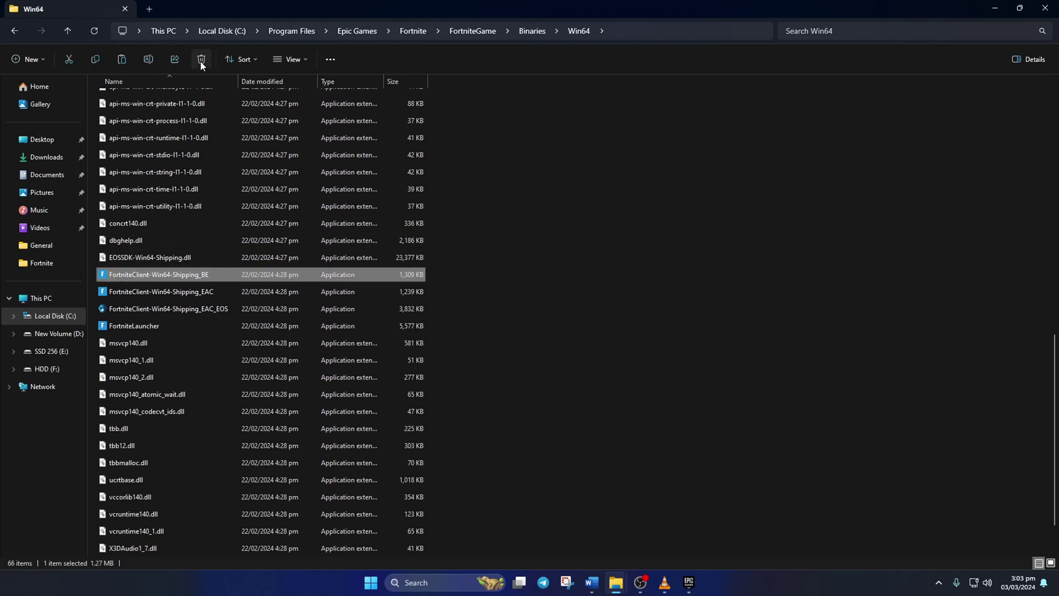
{"action": "left_click", "coordinate": [200, 59]}
{"action": "left_click", "coordinate": [190, 281]}
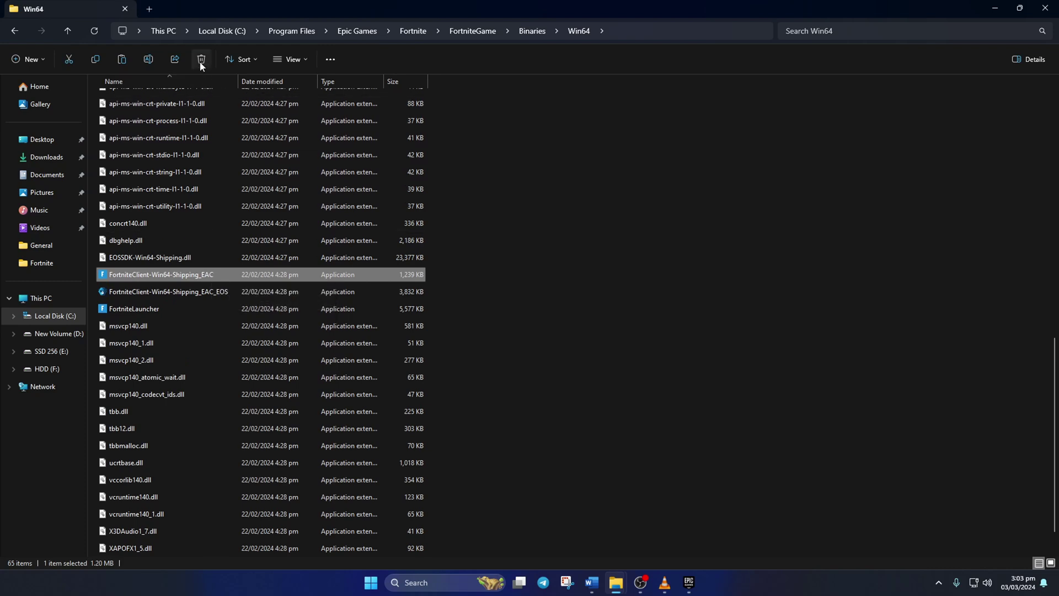
{"action": "left_click", "coordinate": [201, 59]}
{"action": "left_click", "coordinate": [208, 277]}
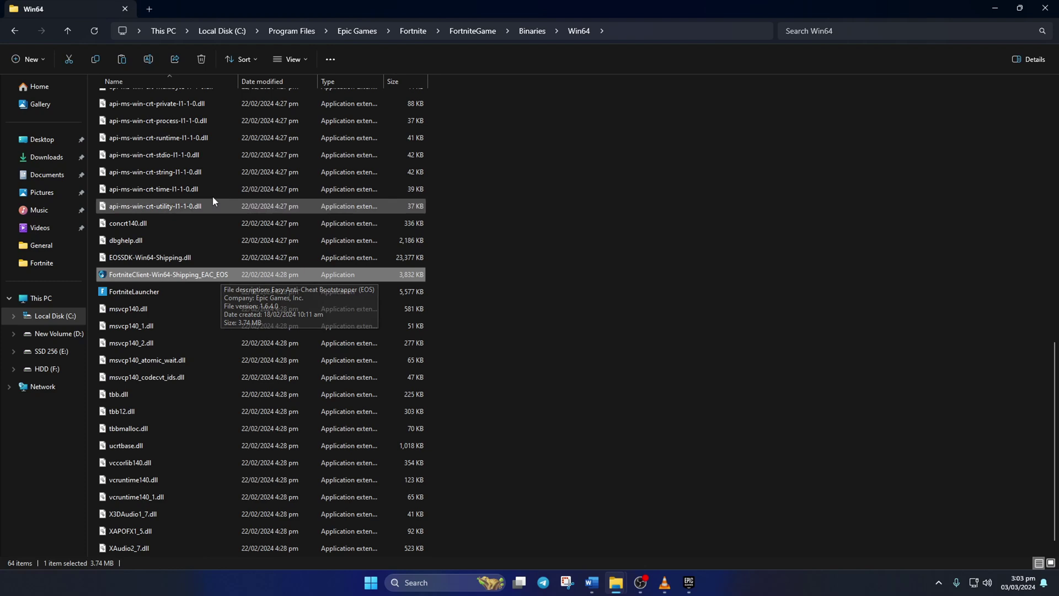
{"action": "left_click", "coordinate": [206, 64]}
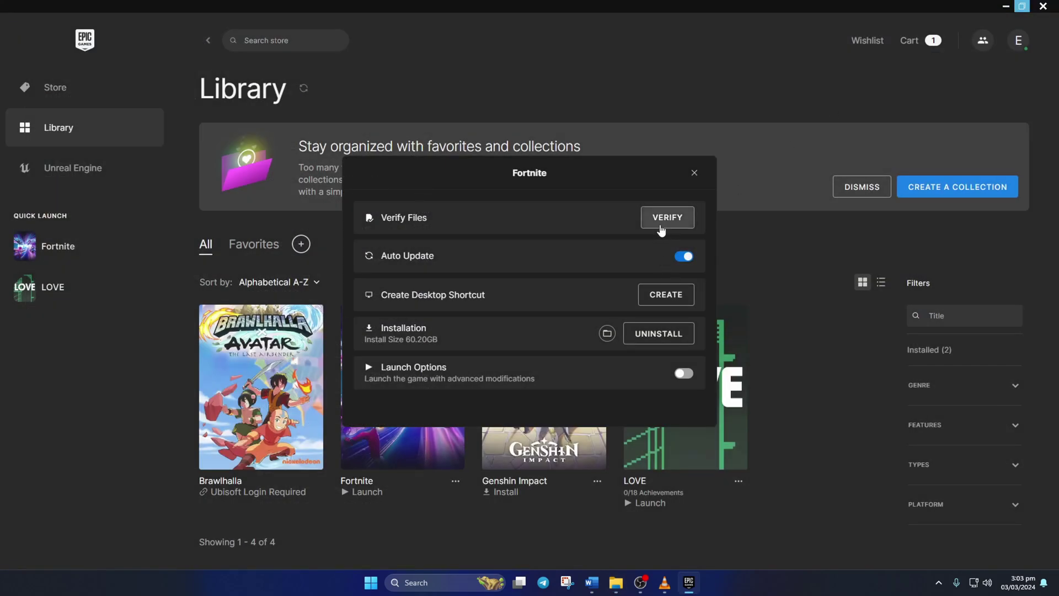
Verify Fortnite's game files from the Manage dialog until the check reaches 100%
{"action": "left_click", "coordinate": [765, 270]}
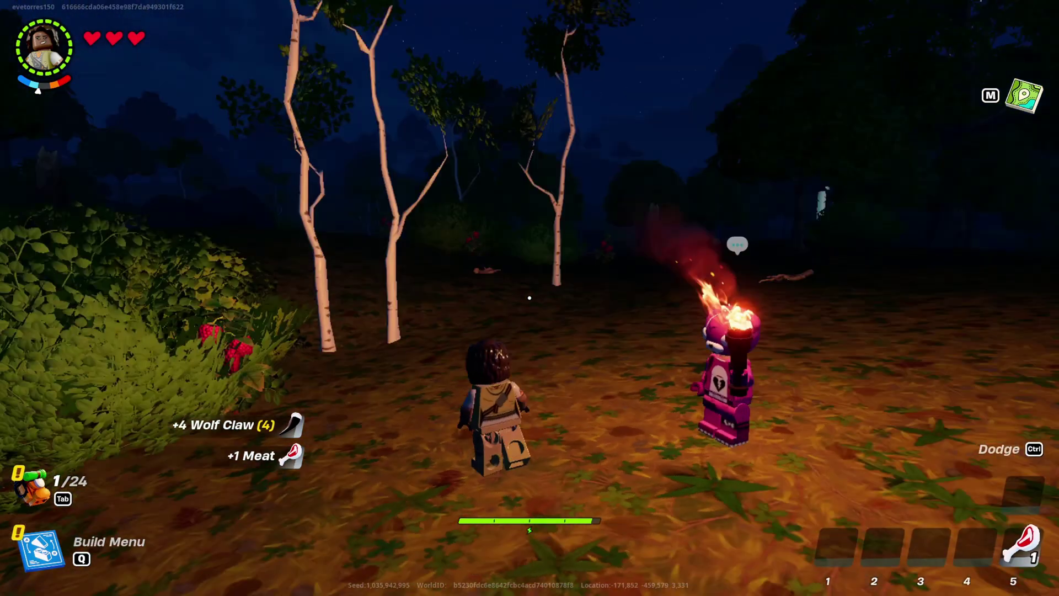
Walk through the LEGO forest clearing to the raspberry bush and collect a third raspberry
{"action": "key", "text": "w"}
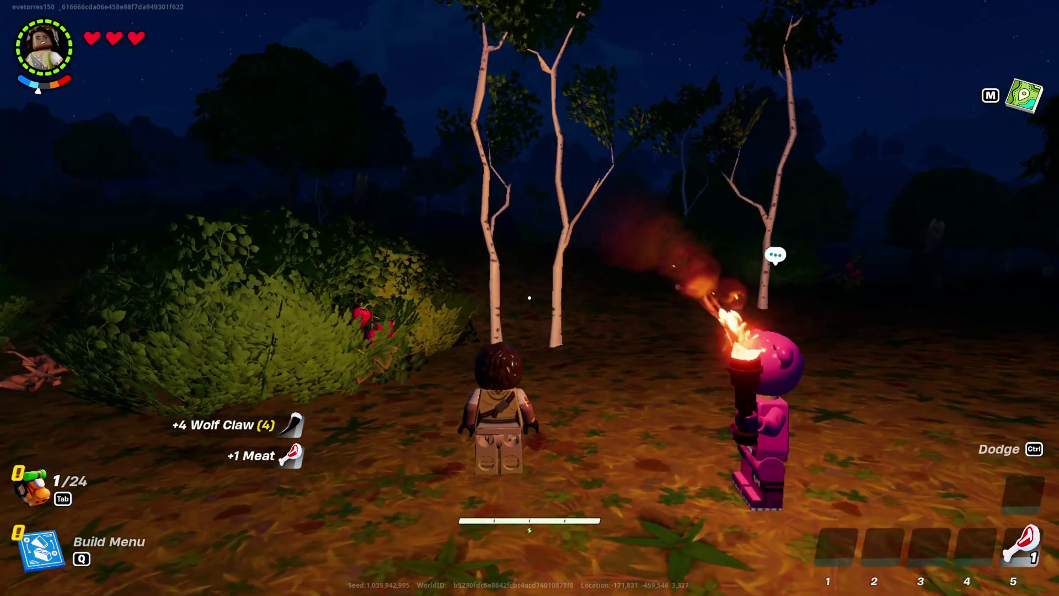
{"action": "key", "text": "w"}
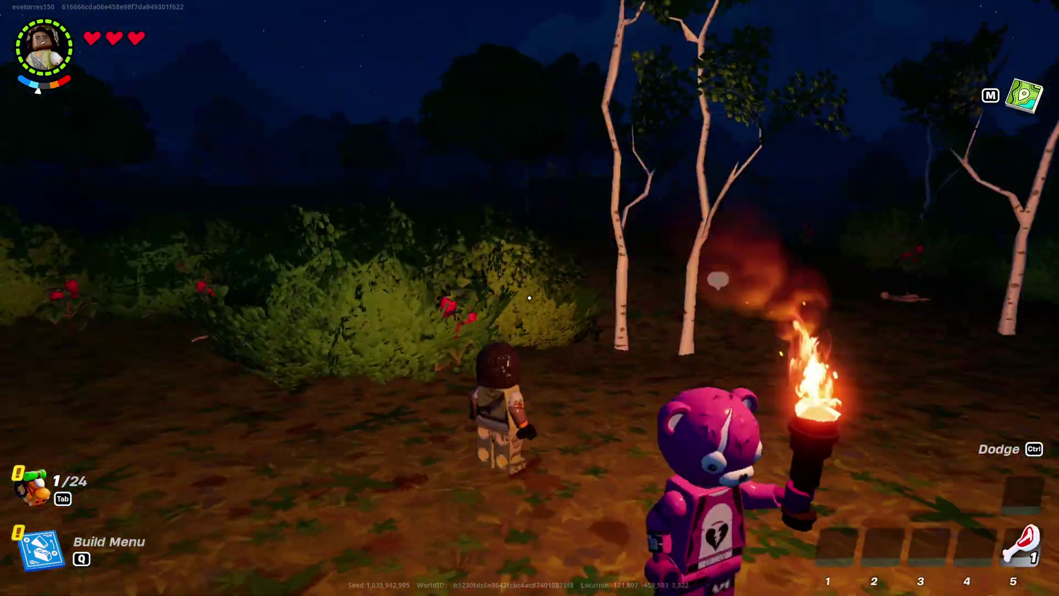
{"action": "key", "text": "w"}
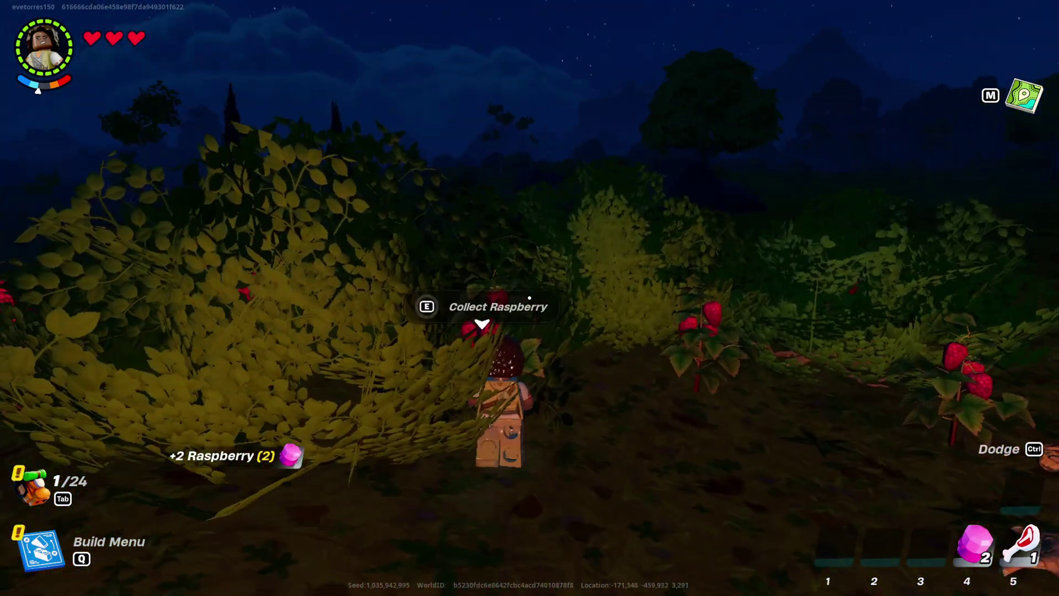
{"action": "key", "text": "w"}
{"action": "key", "text": "e"}
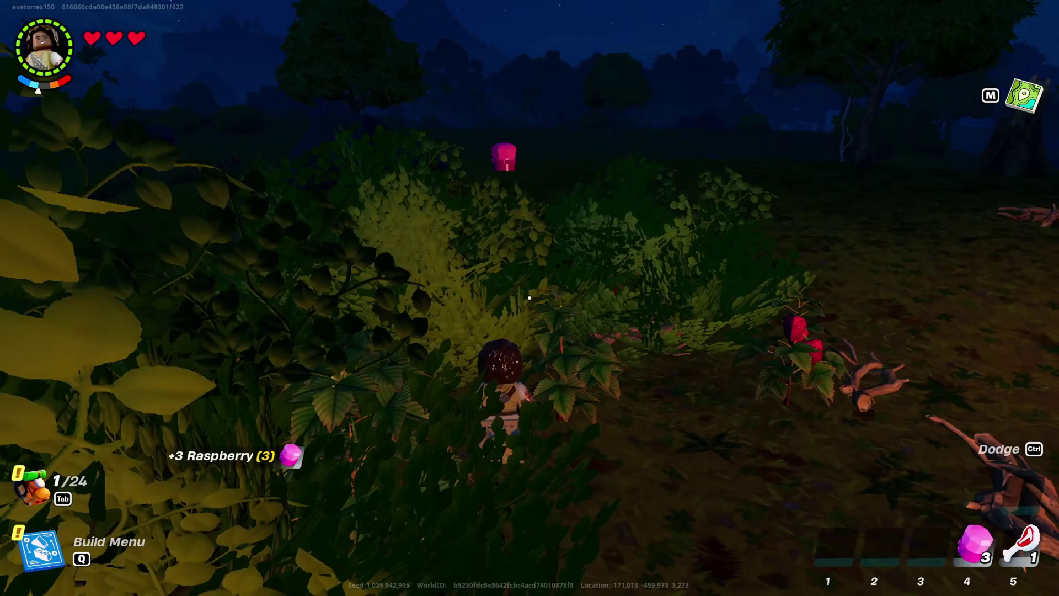